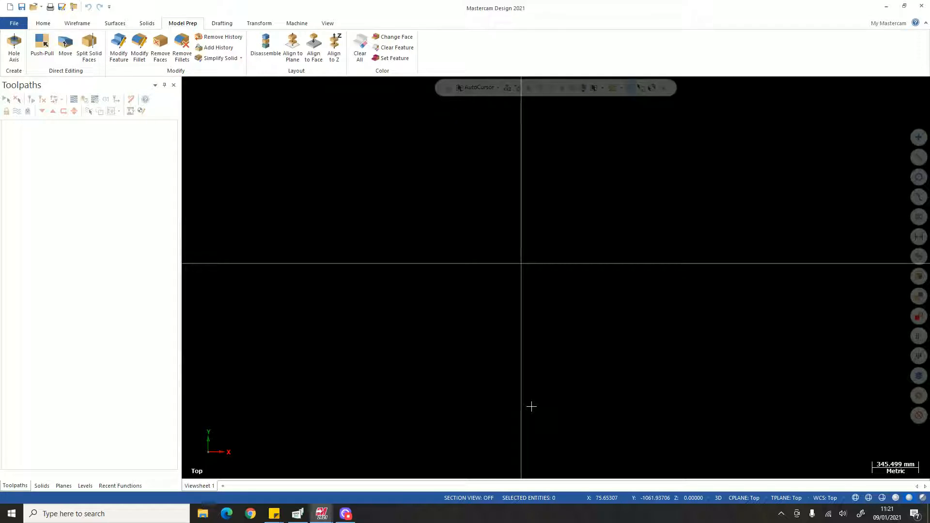
{"action": "mouse_move", "coordinate": [532, 406]}
{"action": "middle_mouse_down"}
{"action": "mouse_move", "coordinate": [432, 276]}
{"action": "mouse_move", "coordinate": [469, 291]}
{"action": "mouse_move", "coordinate": [477, 230]}
{"action": "mouse_move", "coordinate": [540, 254]}
{"action": "middle_mouse_up"}
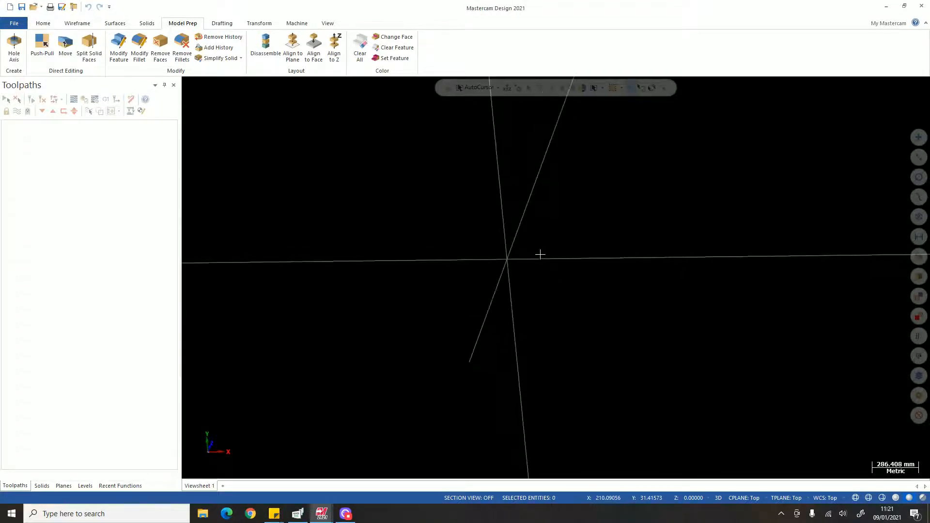
{"action": "key", "text": "ctrl+s"}
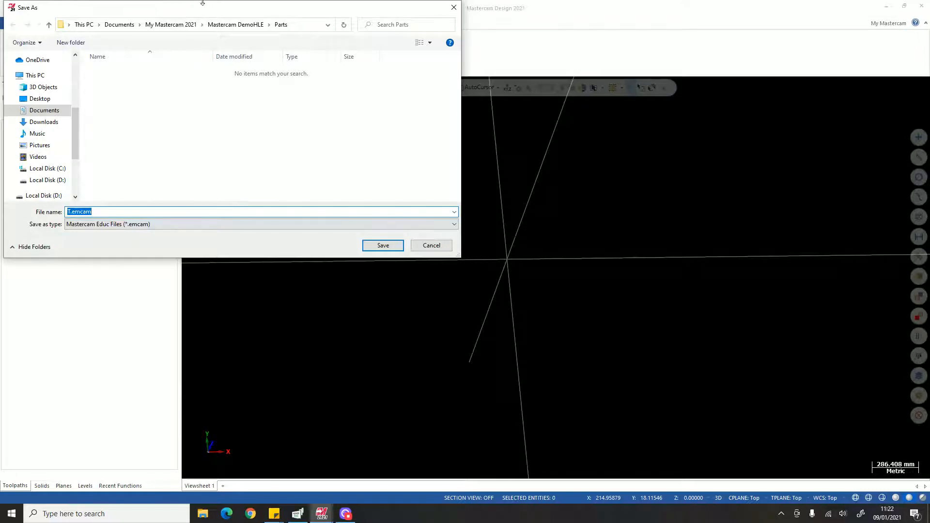
{"action": "left_click_drag", "start_coordinate": [216, 12], "coordinate": [266, 45]}
{"action": "left_click", "coordinate": [499, 279]}
Cycle the graphics view through the standard orientations, starting with Top and Front and ending at Isometric.
{"action": "middle_click_drag", "start_coordinate": [600, 264], "coordinate": [567, 279]}
{"action": "key", "text": "alt+1"}
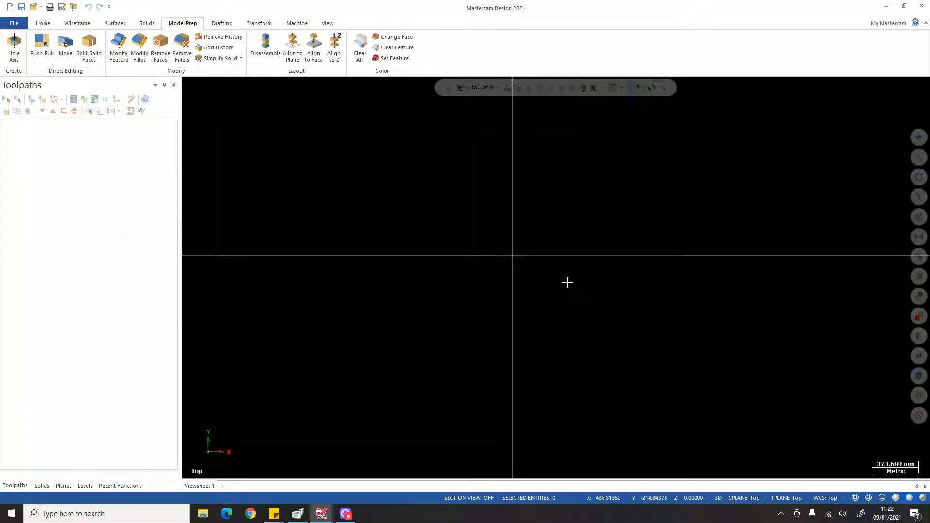
{"action": "key", "text": "alt+2"}
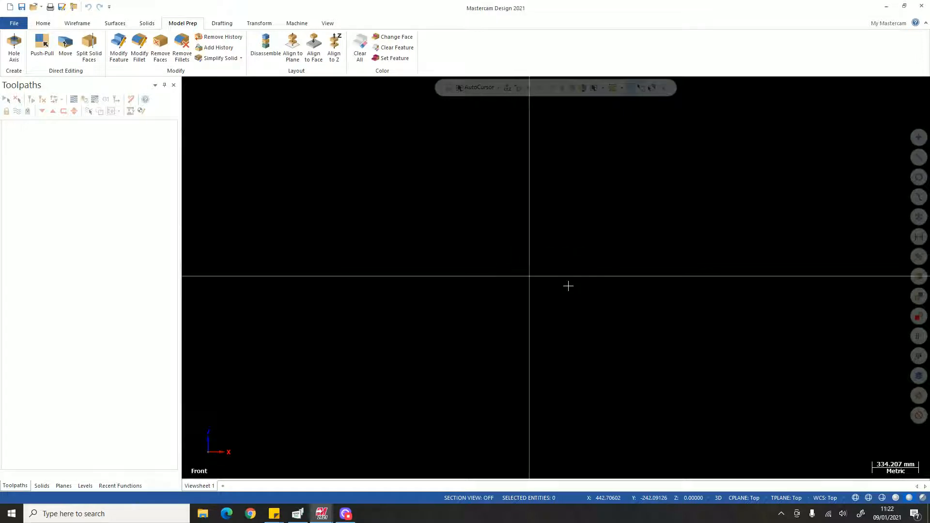
{"action": "key", "text": "alt+3"}
{"action": "key", "text": "alt+4"}
{"action": "key", "text": "alt+5"}
{"action": "key", "text": "alt+7"}
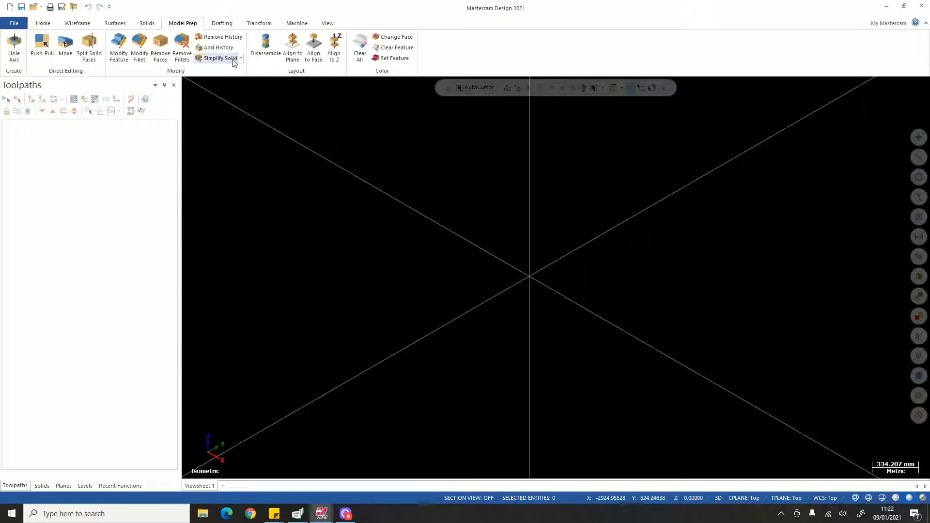
{"action": "left_click", "coordinate": [223, 23]}
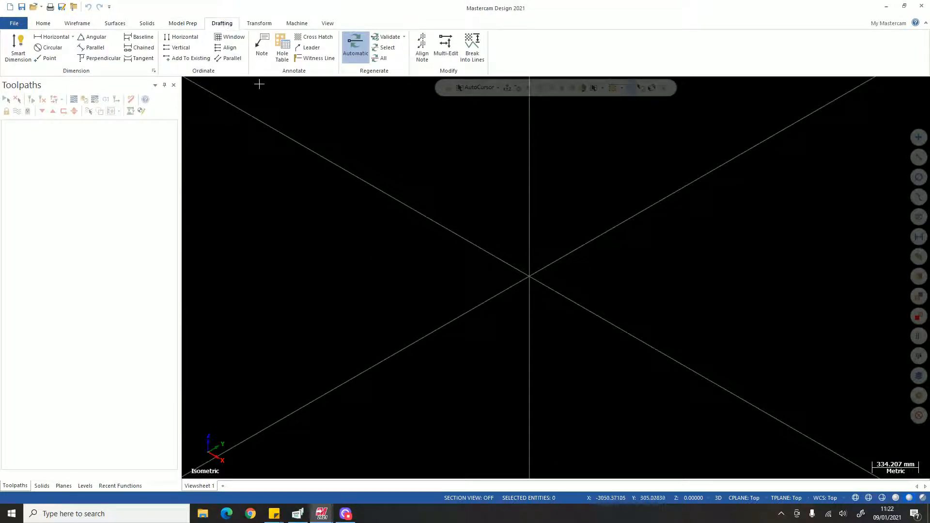
{"action": "left_click", "coordinate": [147, 22]}
{"action": "left_click", "coordinate": [116, 23]}
Draw a center-point circle of about 400 mm radius at the origin in the Top view and delete it.
{"action": "left_click", "coordinate": [77, 25]}
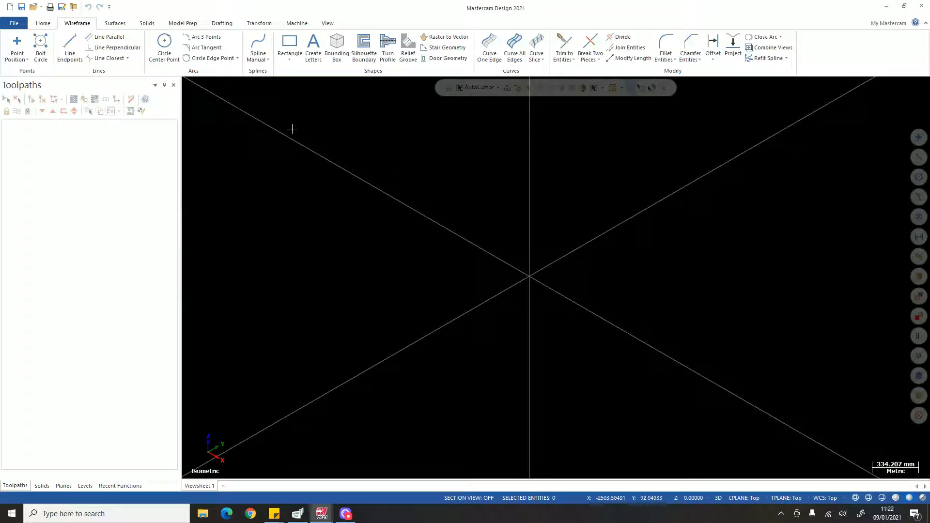
{"action": "key", "text": "alt+1"}
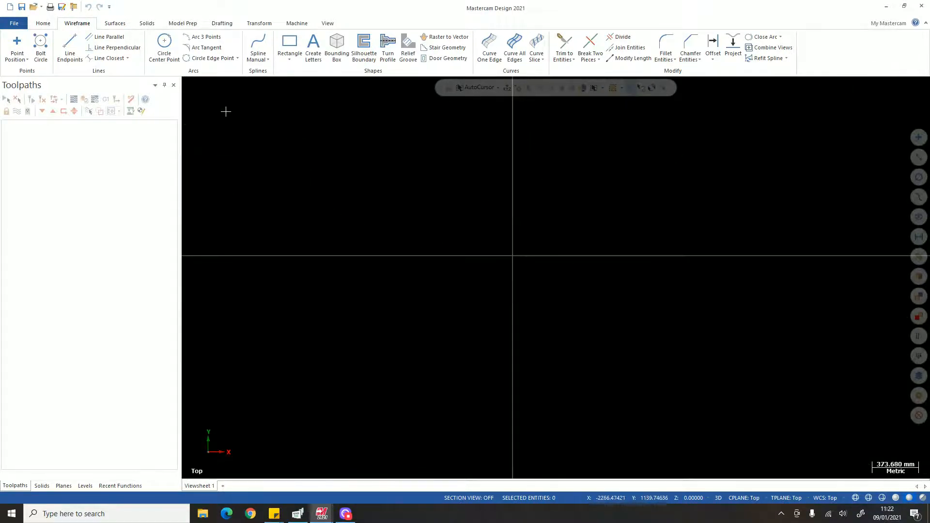
{"action": "left_click", "coordinate": [165, 45]}
{"action": "left_click", "coordinate": [513, 256]}
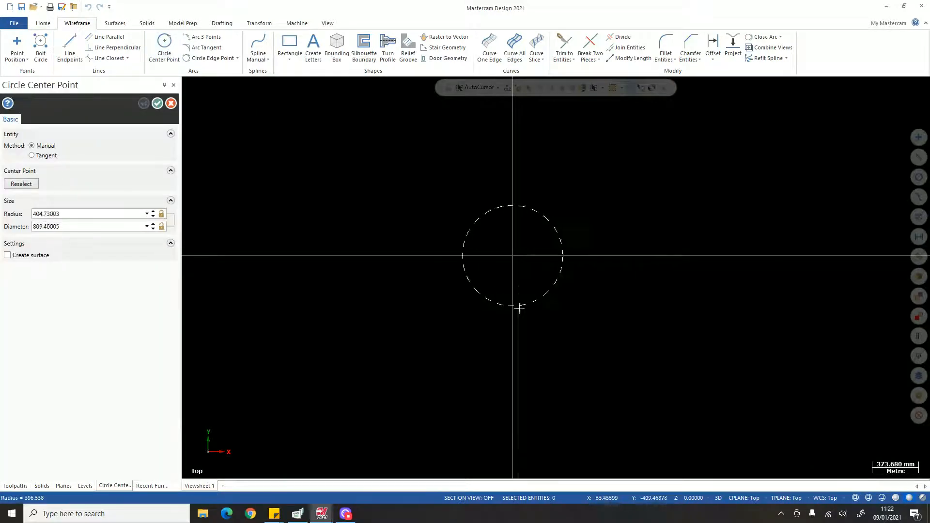
{"action": "left_click", "coordinate": [520, 310]}
{"action": "scroll", "coordinate": [537, 294], "scroll_direction": "up", "scroll_amount": 1}
{"action": "key", "text": "Escape"}
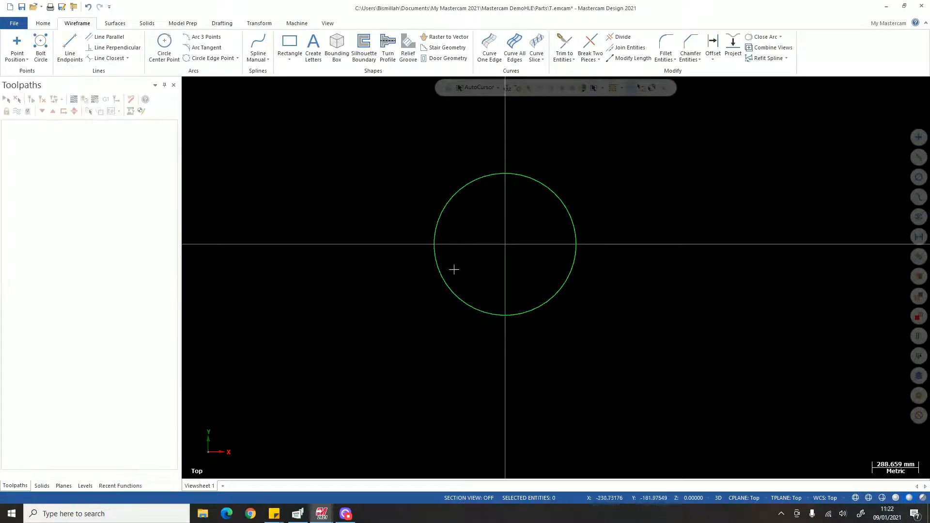
{"action": "left_click", "coordinate": [441, 212]}
{"action": "key", "text": "Delete"}
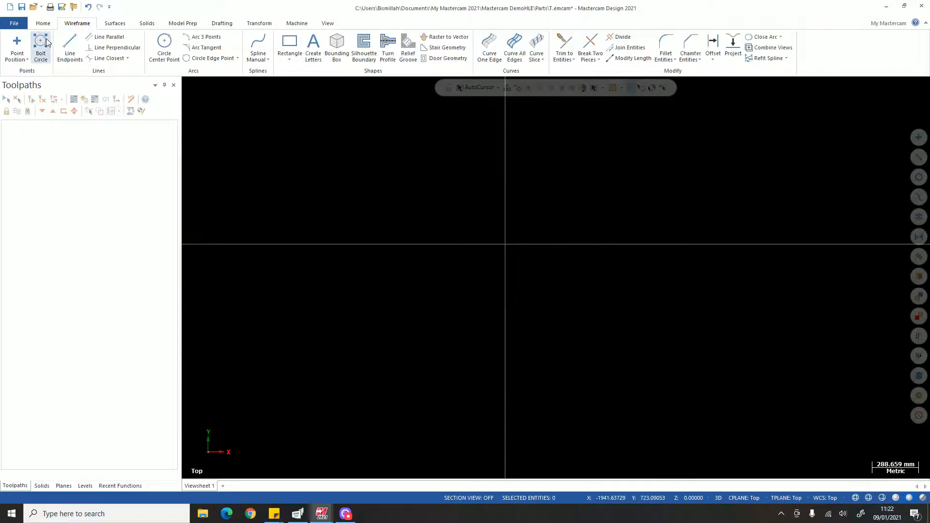
Open the keyboard shortcut customization from the program options.
{"action": "left_click", "coordinate": [14, 23]}
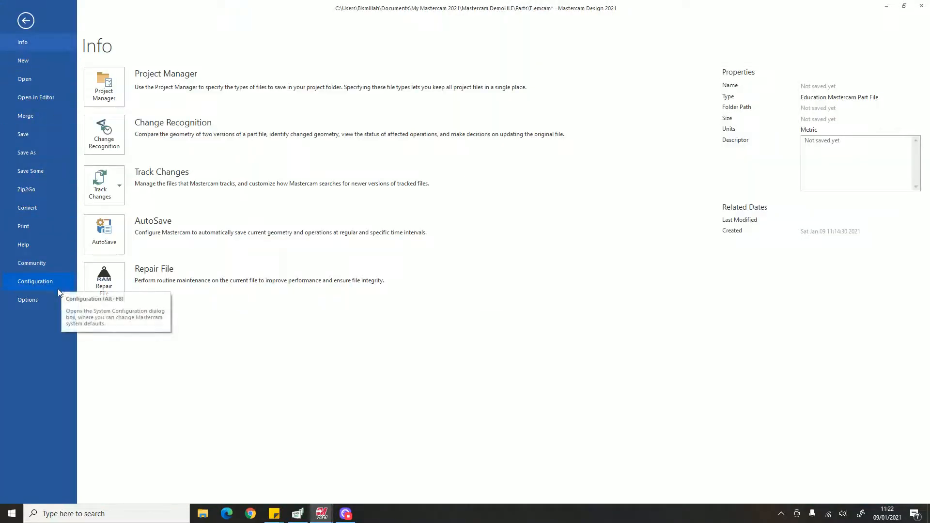
{"action": "left_click", "coordinate": [57, 300]}
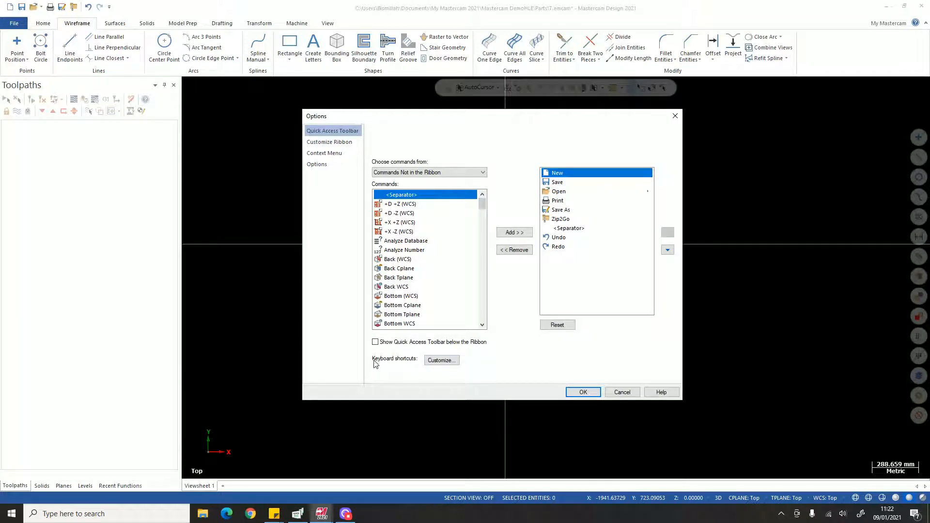
{"action": "left_click", "coordinate": [438, 361]}
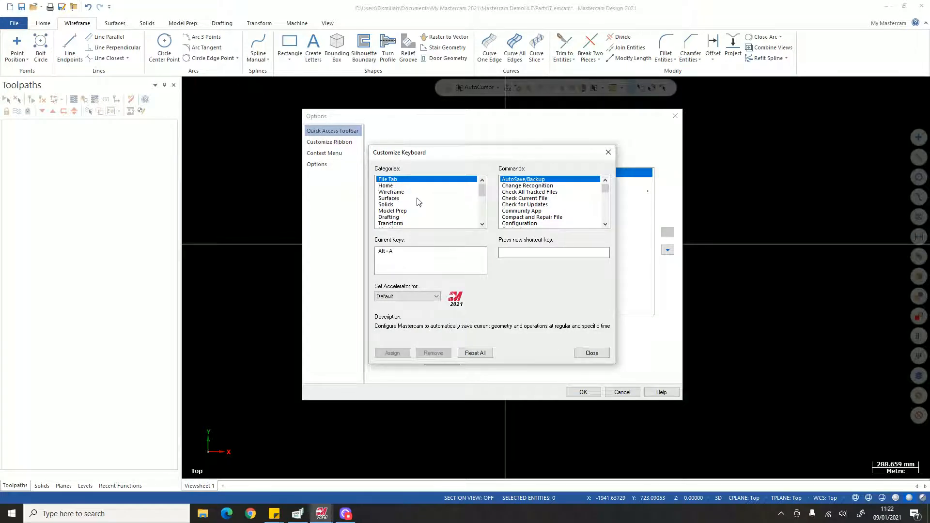
{"action": "left_click", "coordinate": [72, 25]}
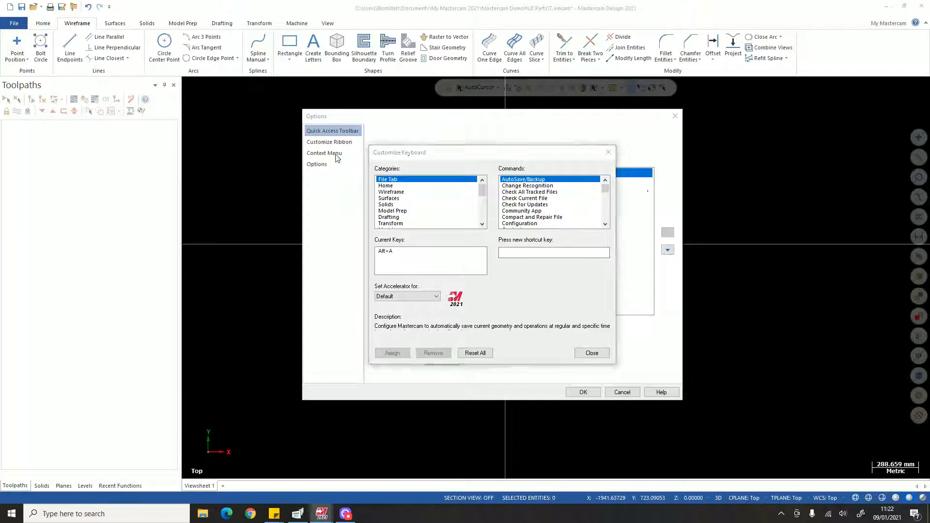
Assign the shortcut Shift+C to the Circle Center Point command in the Wireframe category.
{"action": "left_click", "coordinate": [400, 193]}
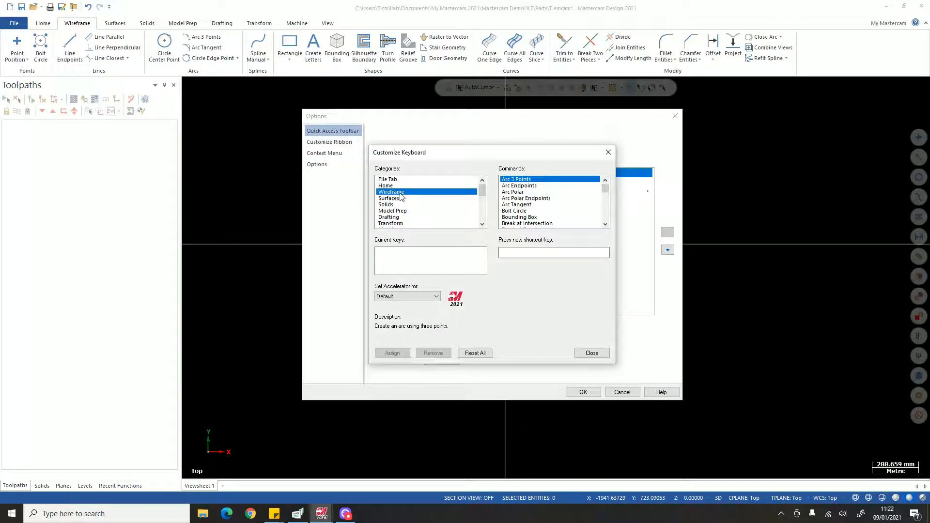
{"action": "left_click", "coordinate": [523, 206]}
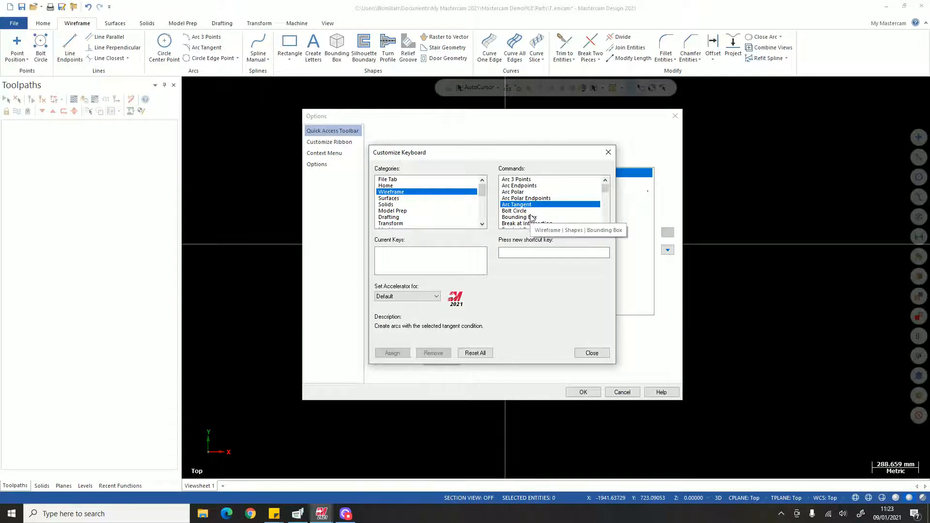
{"action": "key", "text": "c"}
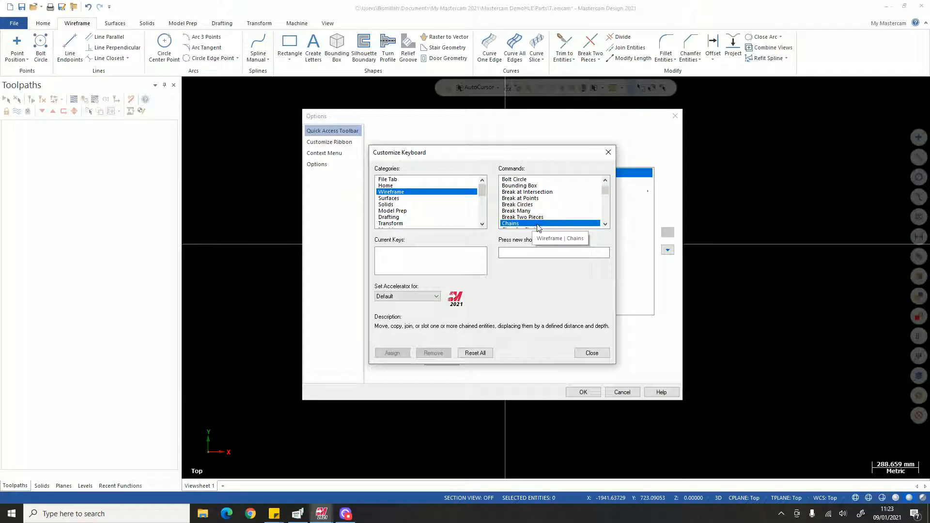
{"action": "scroll", "coordinate": [536, 225], "scroll_direction": "down", "scroll_amount": 1}
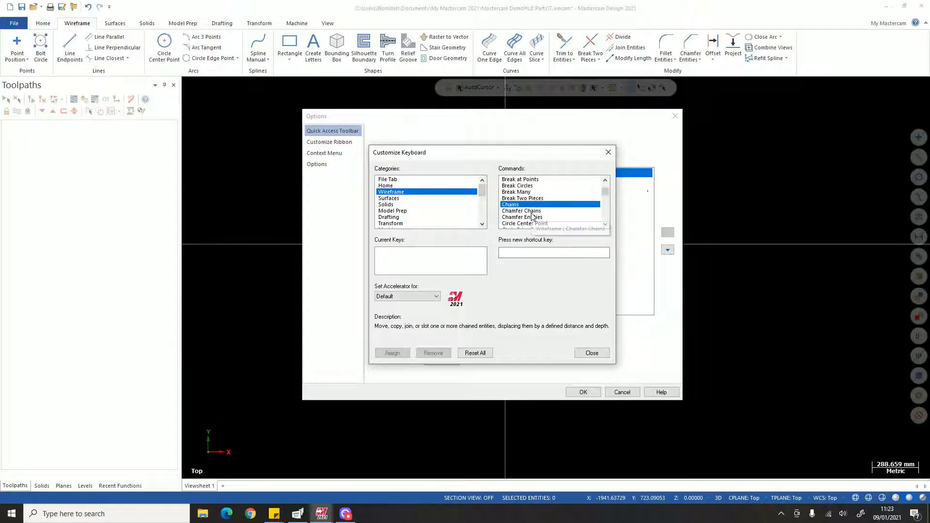
{"action": "left_click", "coordinate": [531, 212]}
{"action": "scroll", "coordinate": [536, 223], "scroll_direction": "down", "scroll_amount": 1}
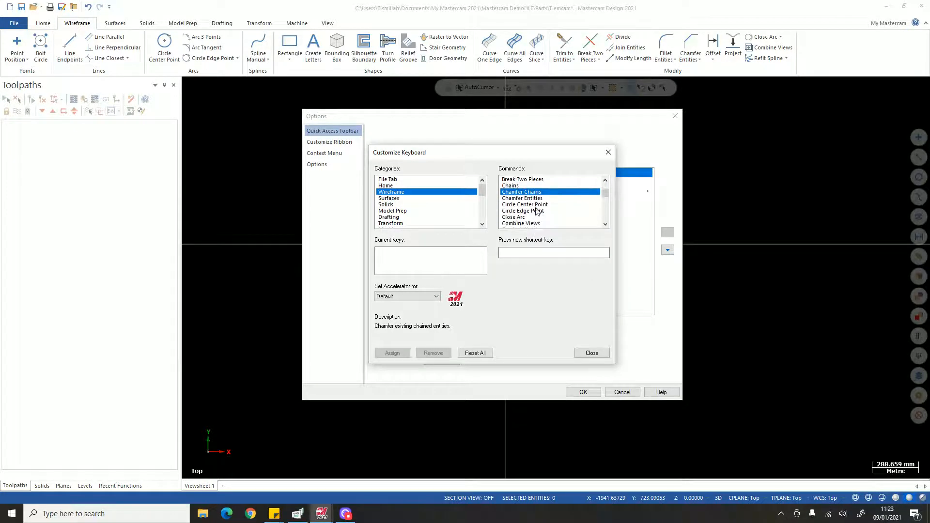
{"action": "left_click", "coordinate": [536, 205]}
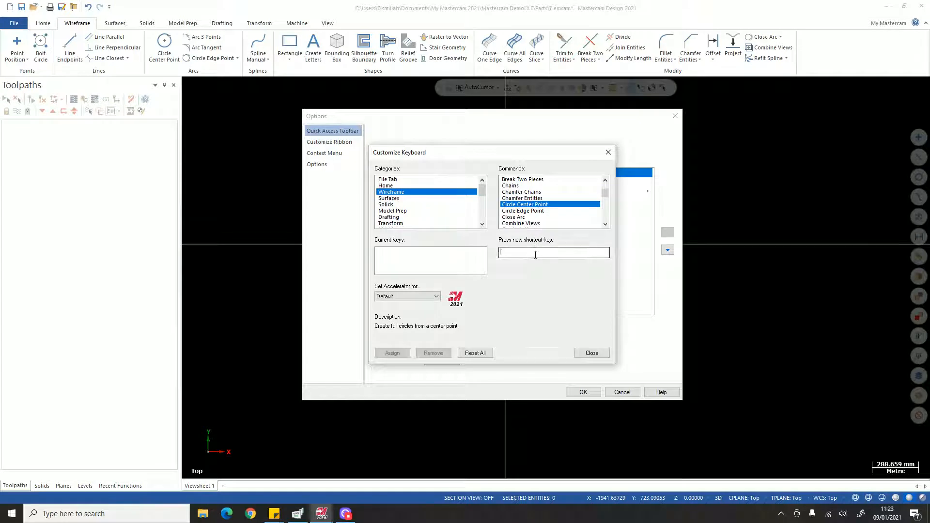
{"action": "left_click", "coordinate": [537, 253]}
{"action": "key", "text": "shift+c"}
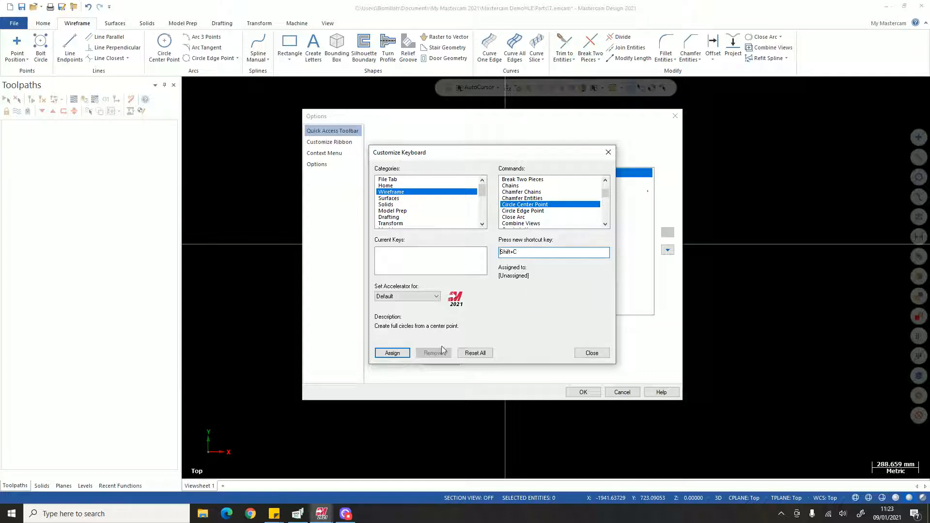
{"action": "left_click", "coordinate": [399, 353]}
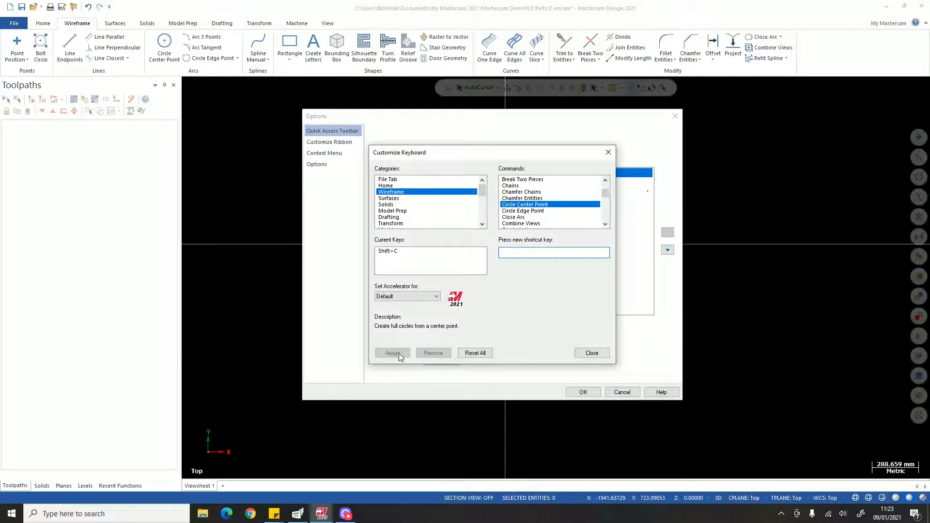
Assign Alt+C as a second shortcut for the Circle Center Point command.
{"action": "left_click", "coordinate": [379, 252]}
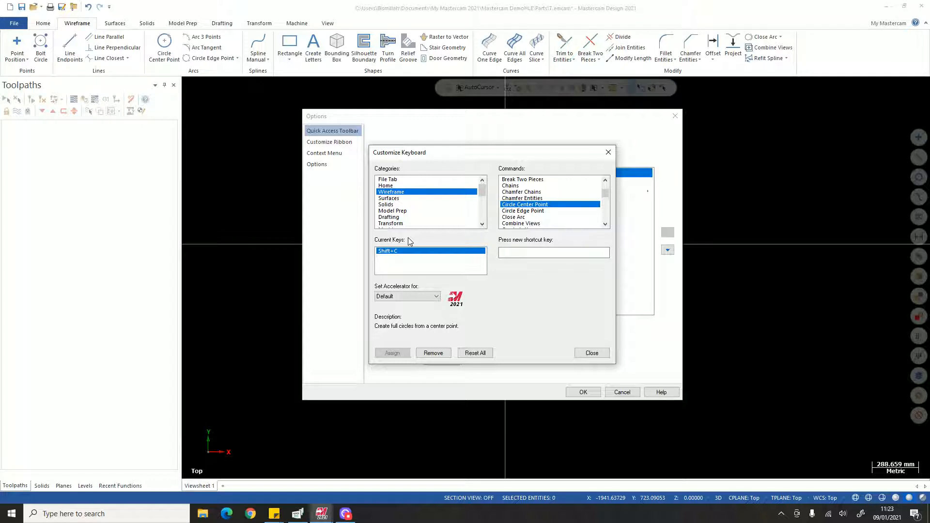
{"action": "left_click", "coordinate": [552, 252]}
{"action": "key", "text": "alt+c"}
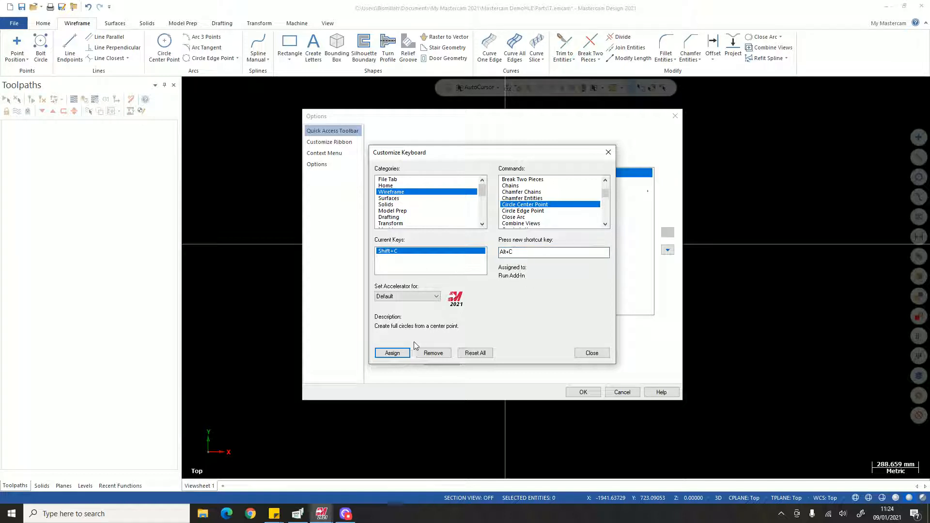
{"action": "left_click", "coordinate": [399, 354]}
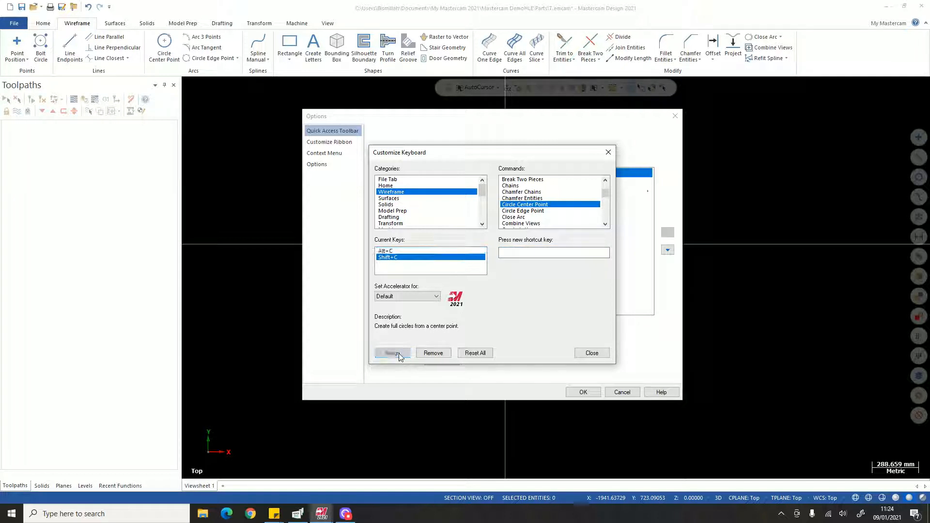
{"action": "left_click", "coordinate": [391, 252]}
{"action": "left_click", "coordinate": [393, 257]}
{"action": "left_click", "coordinate": [395, 251]}
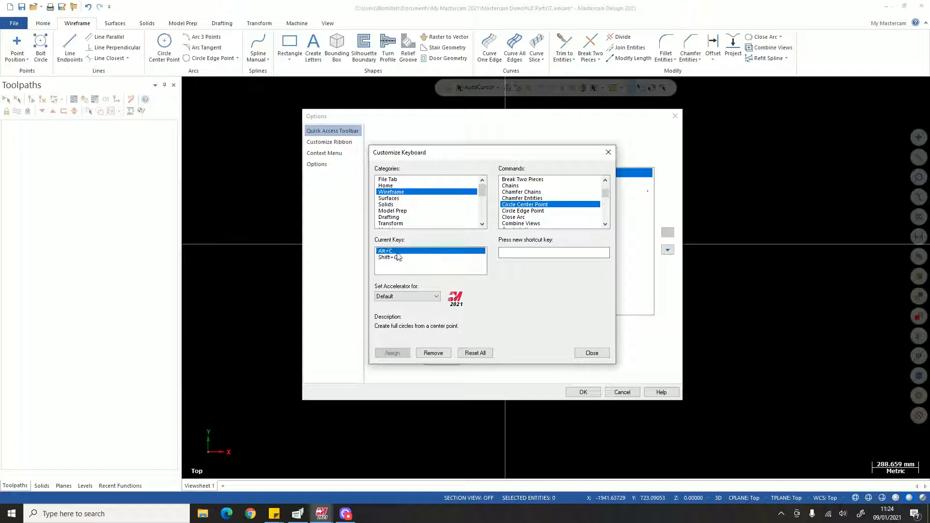
Check which command the Alt+C and Shift+C shortcuts are assigned to.
{"action": "left_click", "coordinate": [523, 256]}
{"action": "key", "text": "alt+c"}
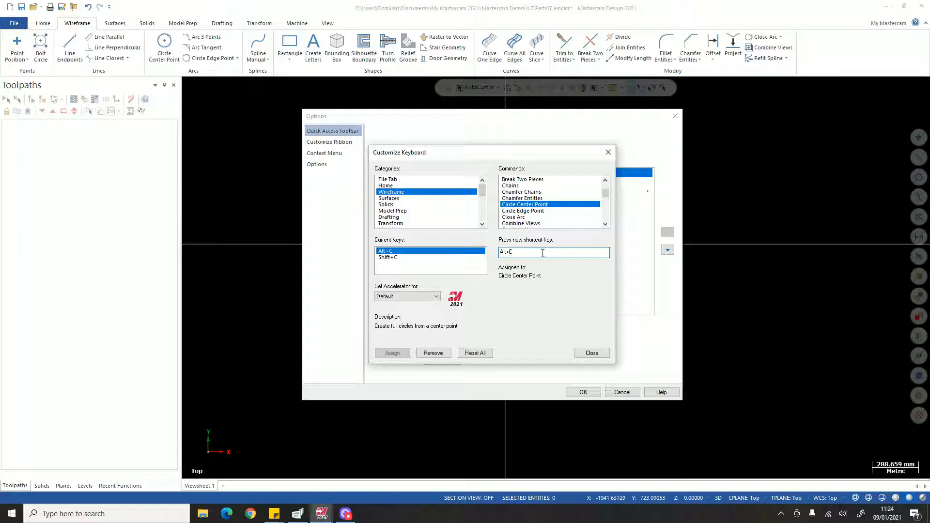
{"action": "left_click", "coordinate": [429, 258]}
{"action": "left_click", "coordinate": [520, 207]}
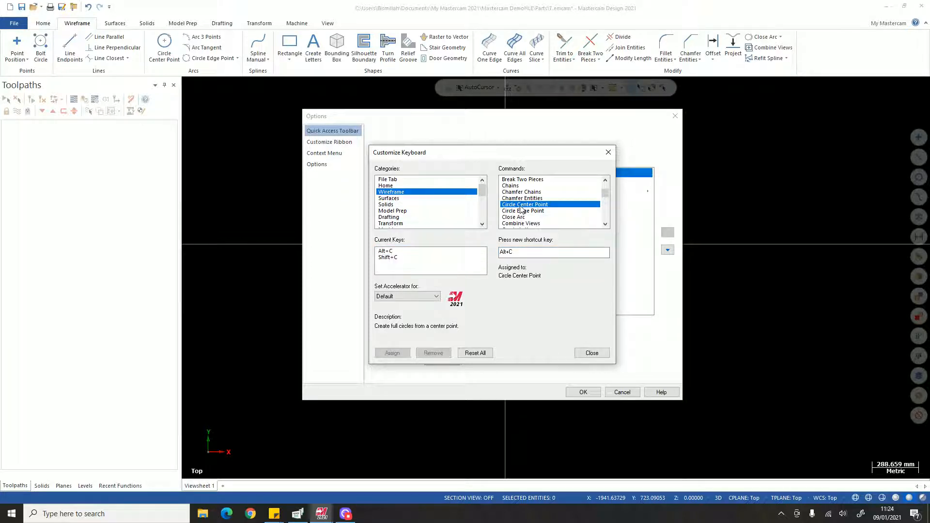
{"action": "left_click", "coordinate": [395, 251]}
{"action": "left_click", "coordinate": [406, 258]}
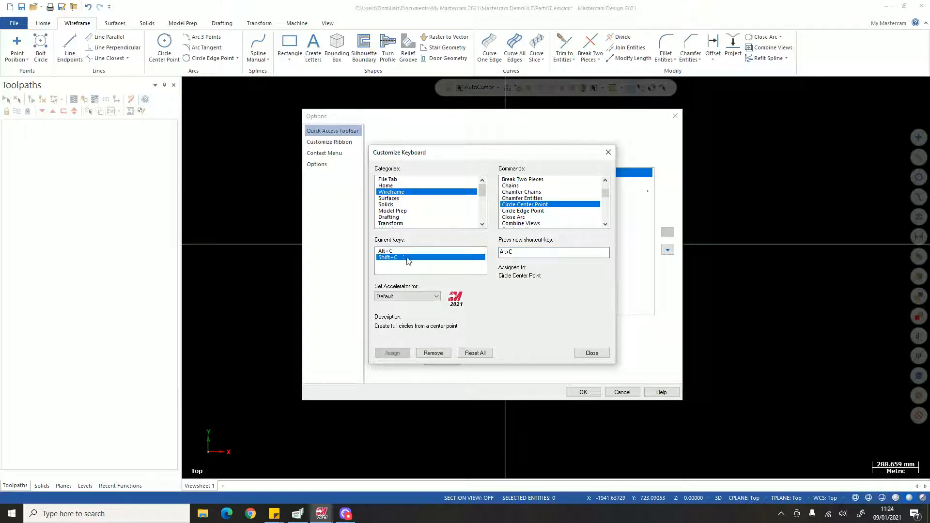
{"action": "left_click", "coordinate": [520, 252]}
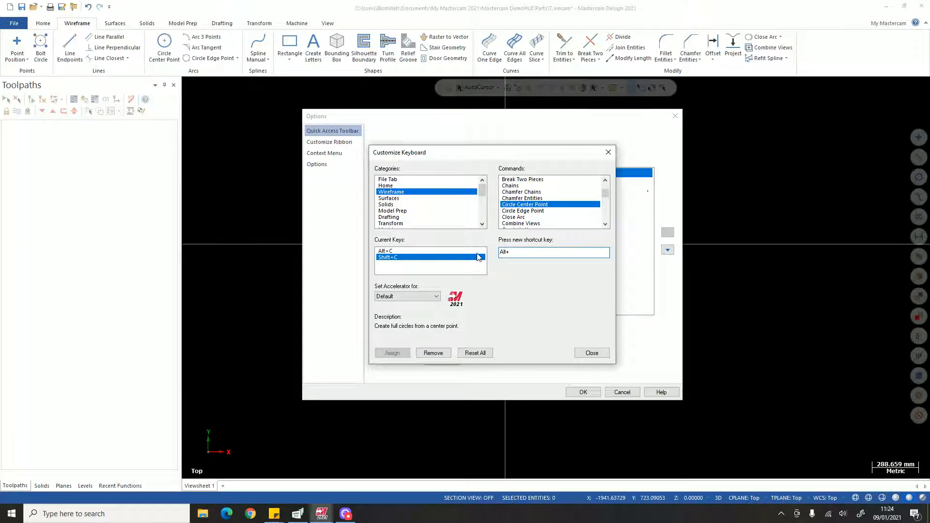
{"action": "key", "text": "shift"}
{"action": "key", "text": "shift+c"}
Remove the Alt+C shortcut from the Circle Center Point command and select its Shift+C entry.
{"action": "left_click", "coordinate": [391, 253]}
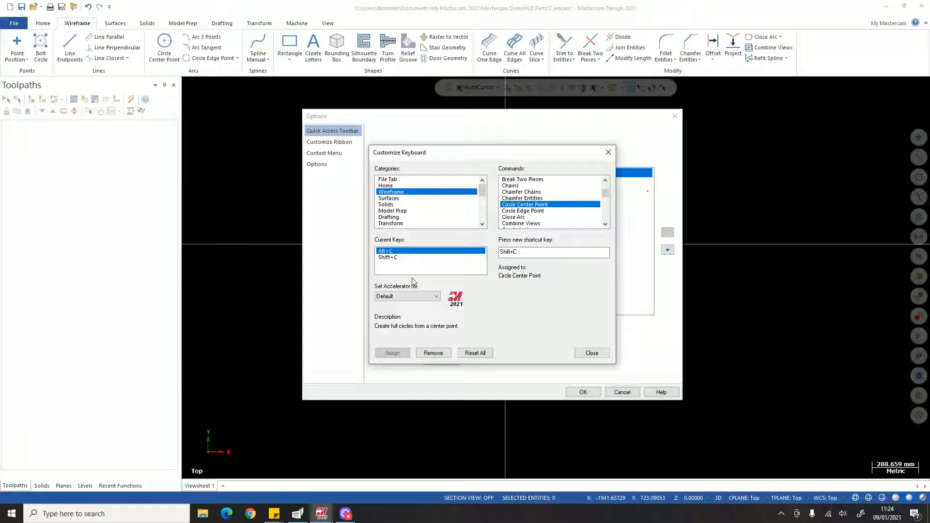
{"action": "left_click", "coordinate": [442, 353]}
{"action": "left_click", "coordinate": [404, 253]}
Check whether Alt+C is assigned to any command.
{"action": "left_click", "coordinate": [527, 254]}
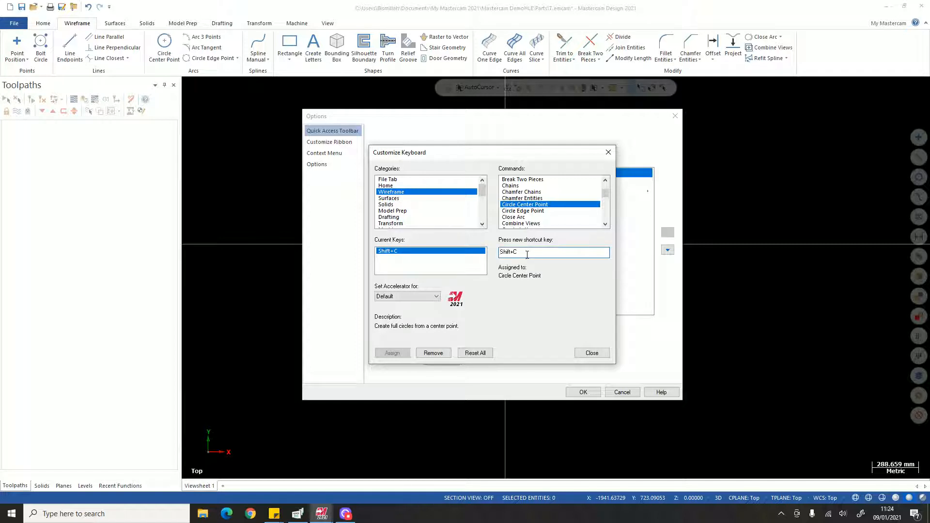
{"action": "key", "text": "alt"}
{"action": "key", "text": "alt+c"}
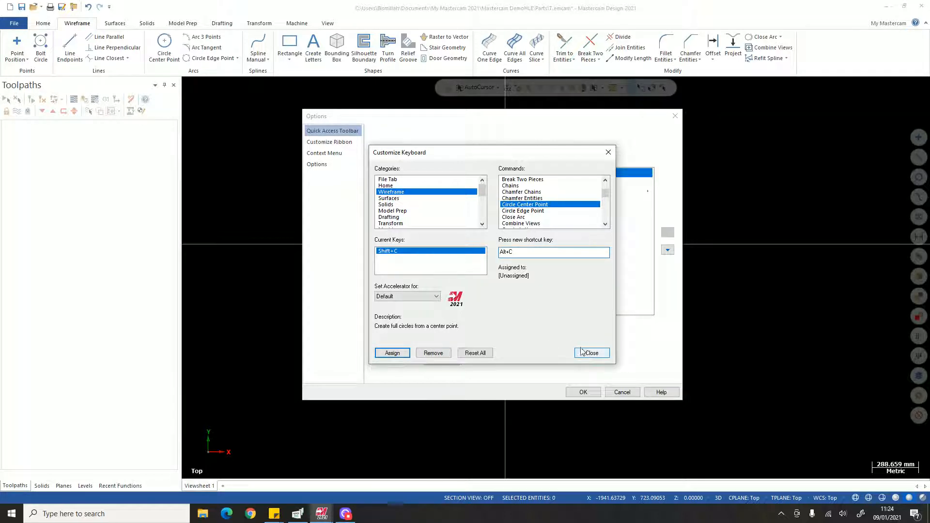
{"action": "left_click", "coordinate": [402, 251]}
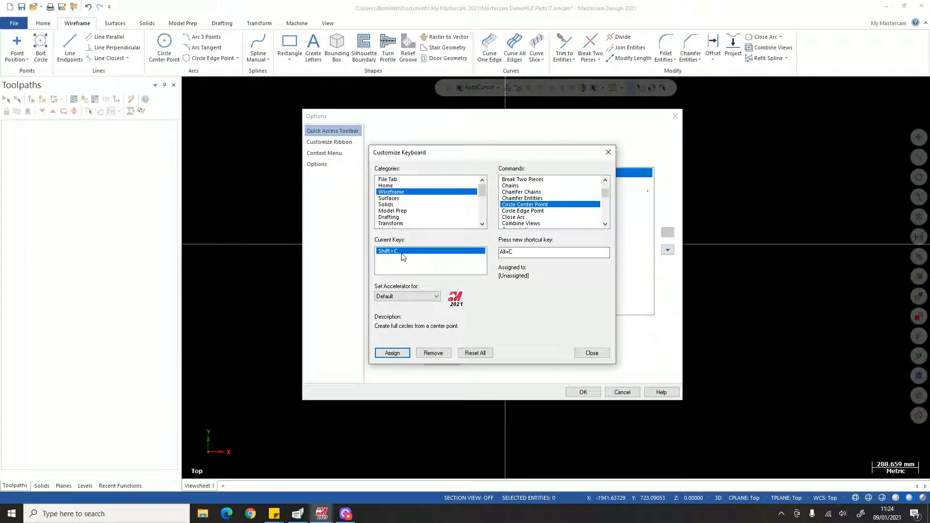
Finish the keyboard customization and accept the options so the Shift+C shortcut is kept.
{"action": "left_click", "coordinate": [591, 354]}
{"action": "left_click", "coordinate": [583, 392]}
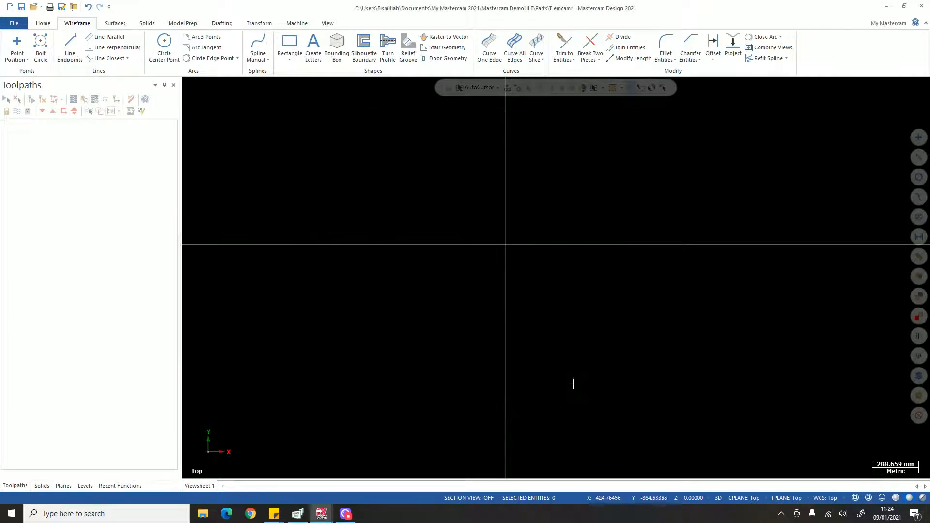
{"action": "scroll", "coordinate": [538, 333], "scroll_direction": "down", "scroll_amount": 2}
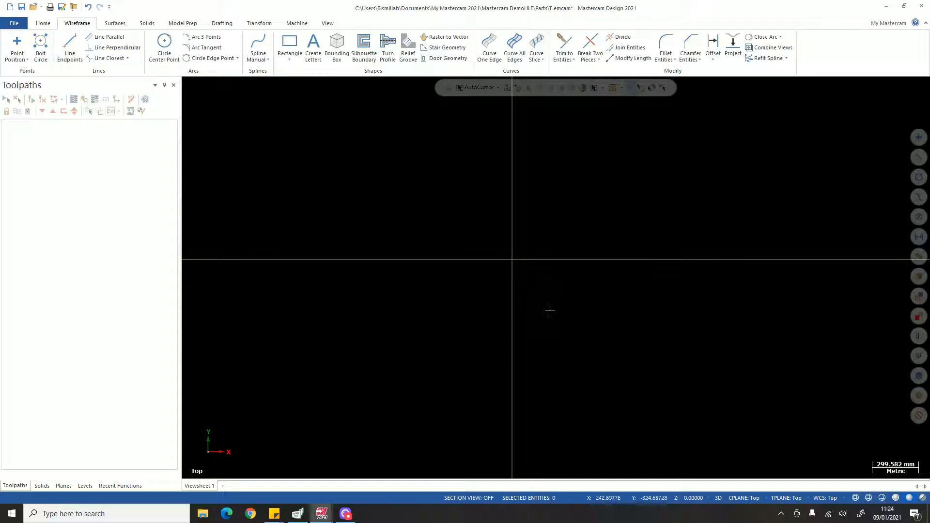
{"action": "scroll", "coordinate": [515, 252], "scroll_direction": "up", "scroll_amount": 1}
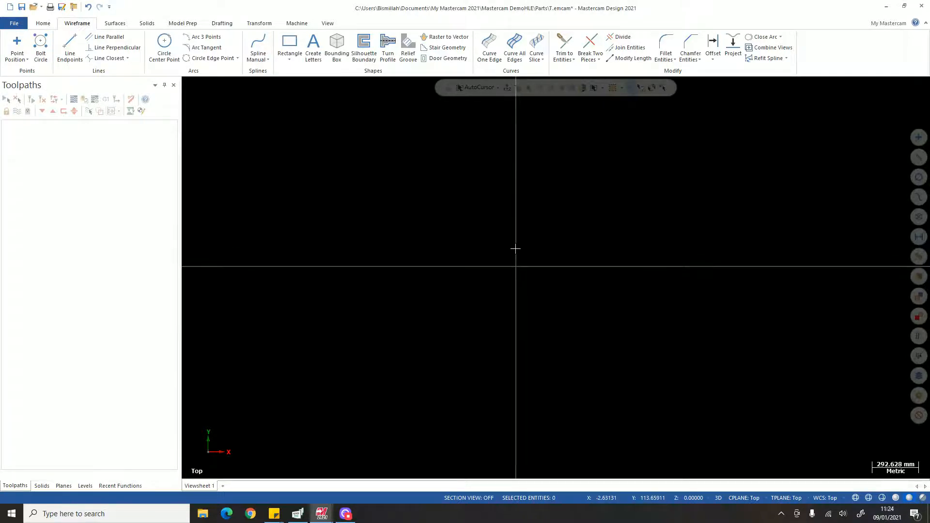
Test the custom Shift+C shortcut by starting a Circle Center Point circle centred on the origin, and cancel it.
{"action": "key", "text": "c"}
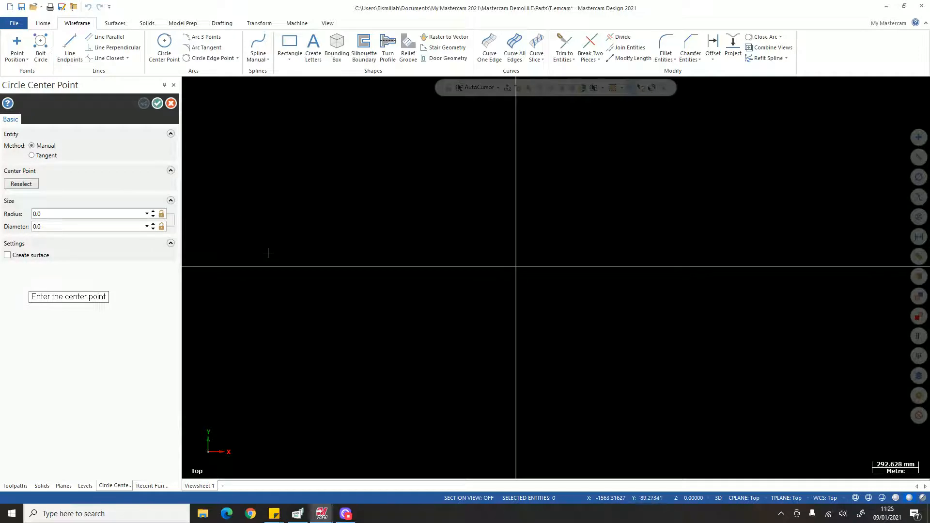
{"action": "scroll", "coordinate": [268, 253], "scroll_direction": "down", "scroll_amount": 3}
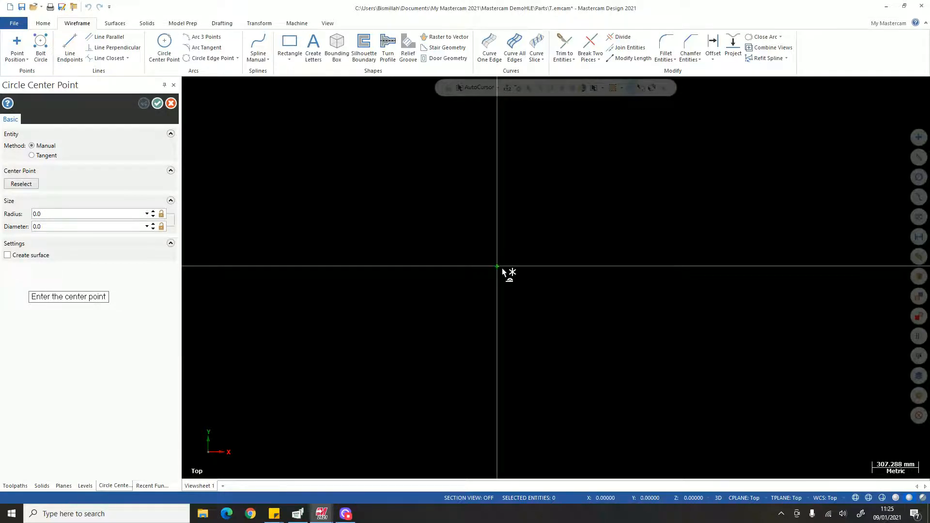
{"action": "scroll", "coordinate": [502, 269], "scroll_direction": "up", "scroll_amount": 3}
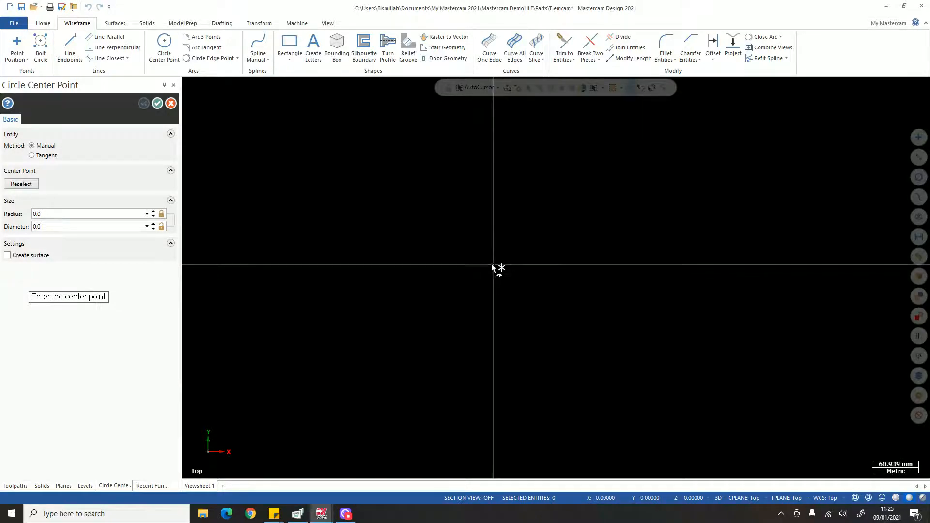
{"action": "left_click", "coordinate": [494, 265]}
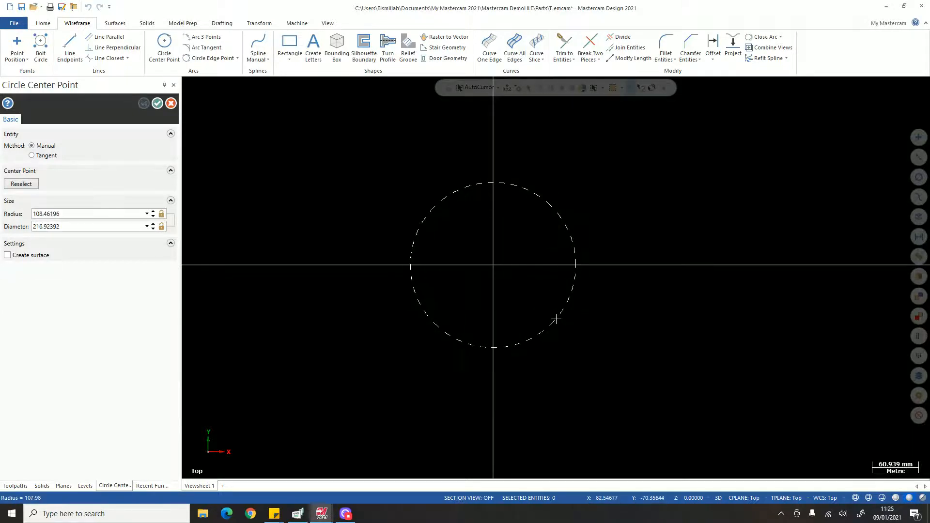
{"action": "scroll", "coordinate": [552, 316], "scroll_direction": "up", "scroll_amount": 2}
{"action": "key", "text": "Escape"}
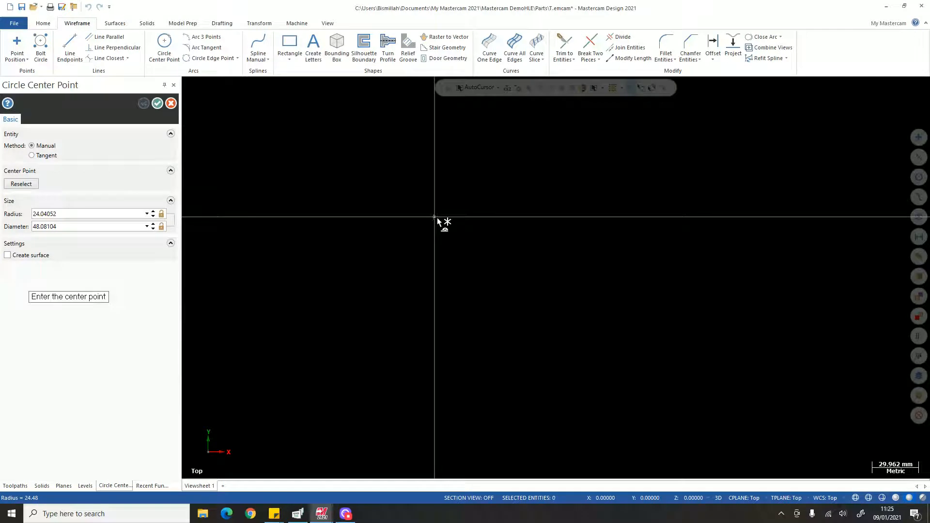
{"action": "key", "text": "Escape"}
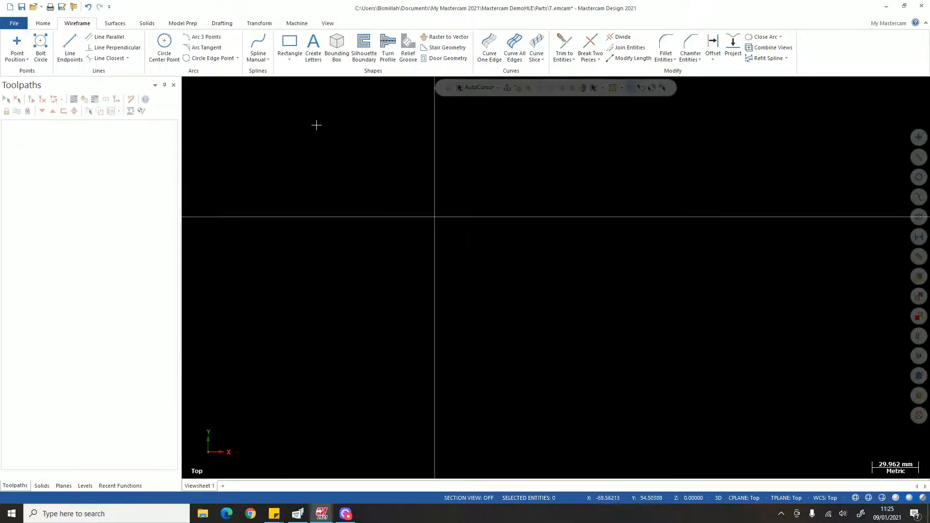
Try snapping a new Circle Center Point circle to the origin, then leave the command without creating it.
{"action": "left_click", "coordinate": [165, 46]}
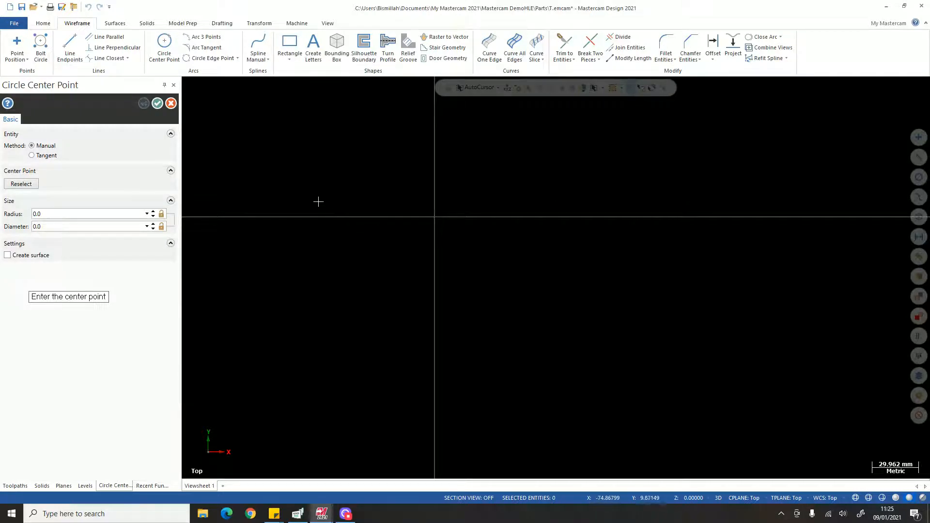
{"action": "left_click", "coordinate": [421, 233]}
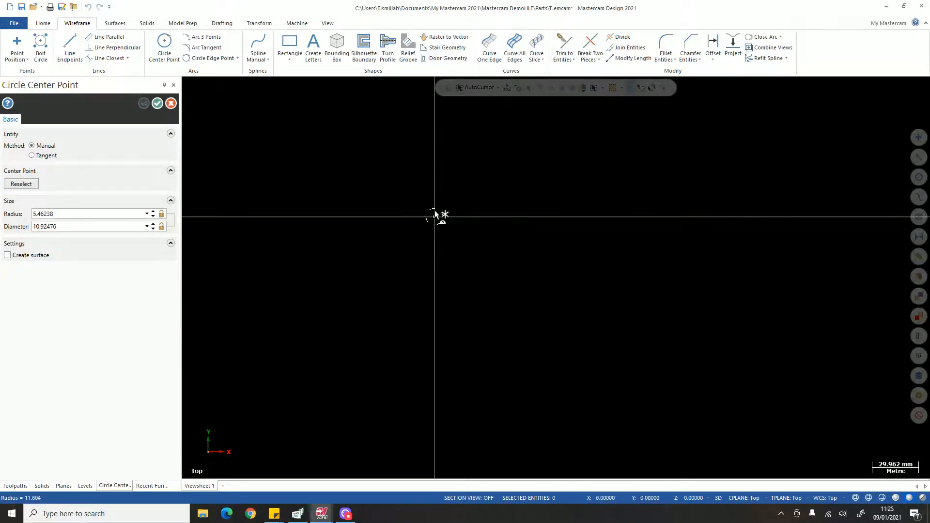
{"action": "key", "text": "Escape"}
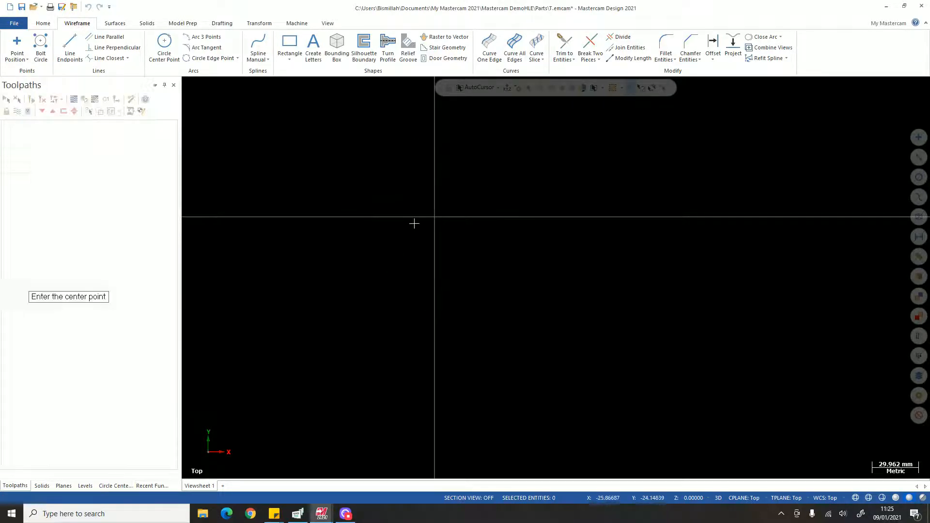
Review the available AutoCursor snap options, such as Origin, Endpoint, Midpoint and Intersection.
{"action": "left_click", "coordinate": [498, 88]}
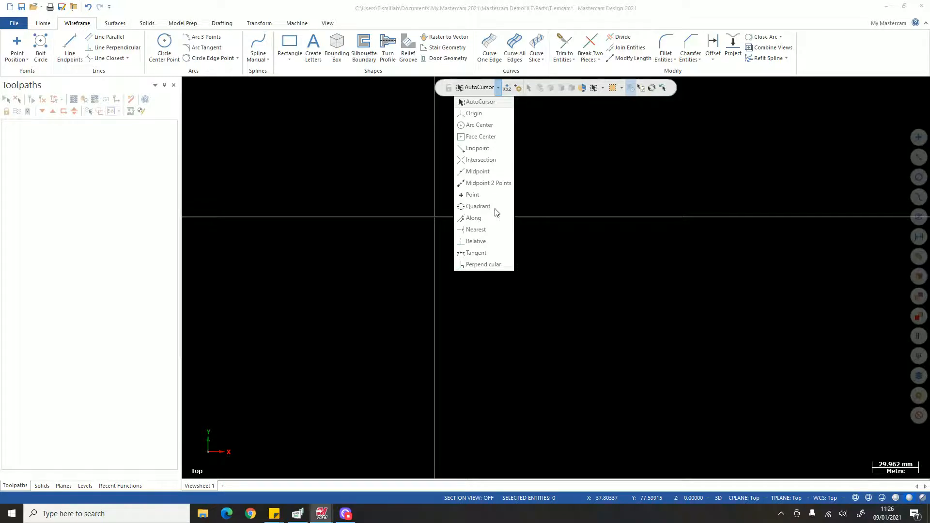
{"action": "left_click", "coordinate": [535, 262]}
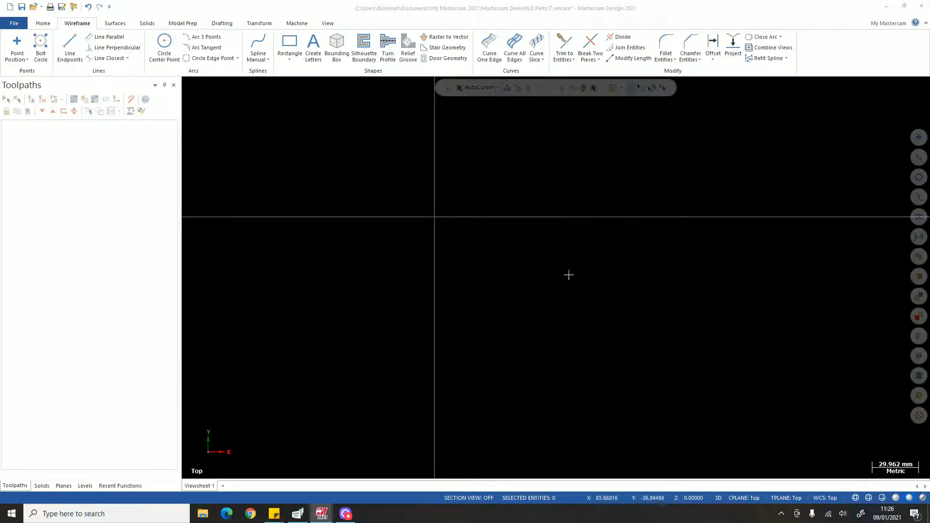
Draw a freeform horizontal line about 96 mm long just above the X axis, crossing the Y axis.
{"action": "scroll", "coordinate": [567, 271], "scroll_direction": "down", "scroll_amount": 2}
{"action": "scroll", "coordinate": [465, 250], "scroll_direction": "up", "scroll_amount": 2}
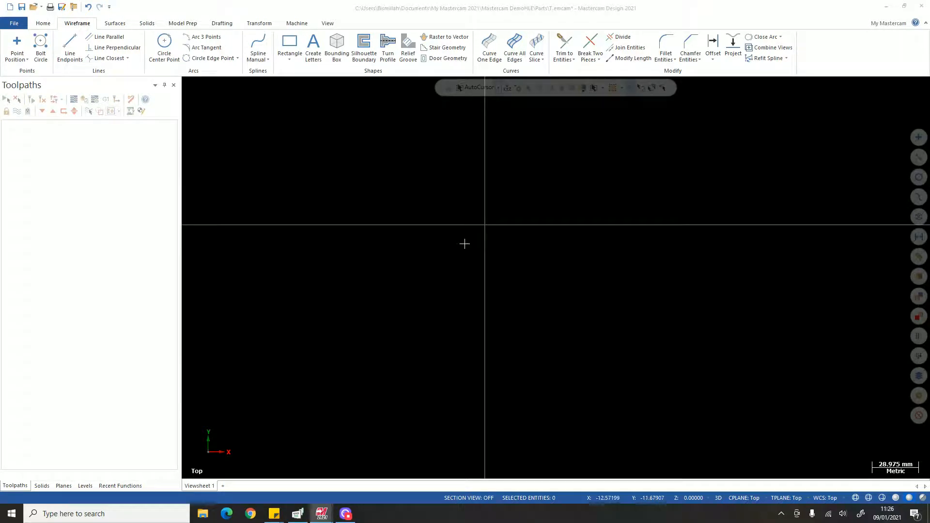
{"action": "left_click", "coordinate": [70, 46]}
{"action": "left_click", "coordinate": [406, 214]}
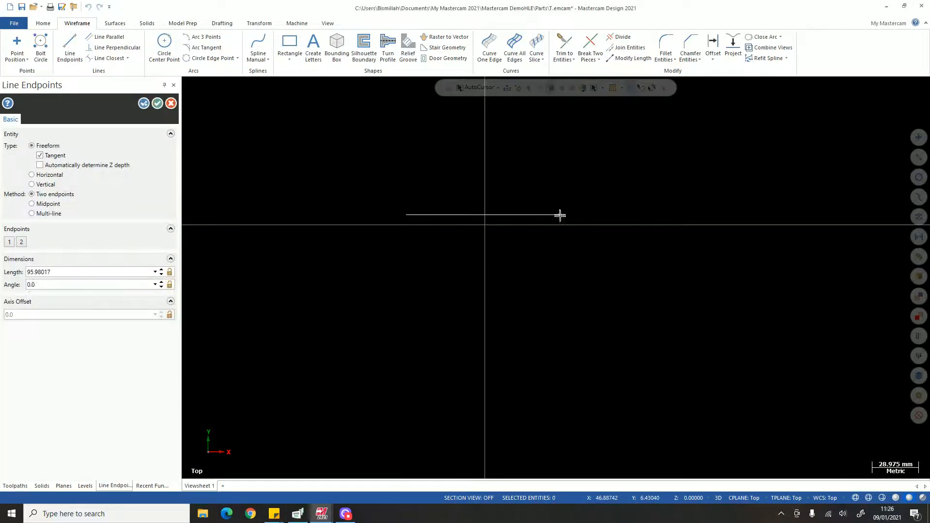
{"action": "left_click", "coordinate": [560, 214]}
{"action": "key", "text": "Escape"}
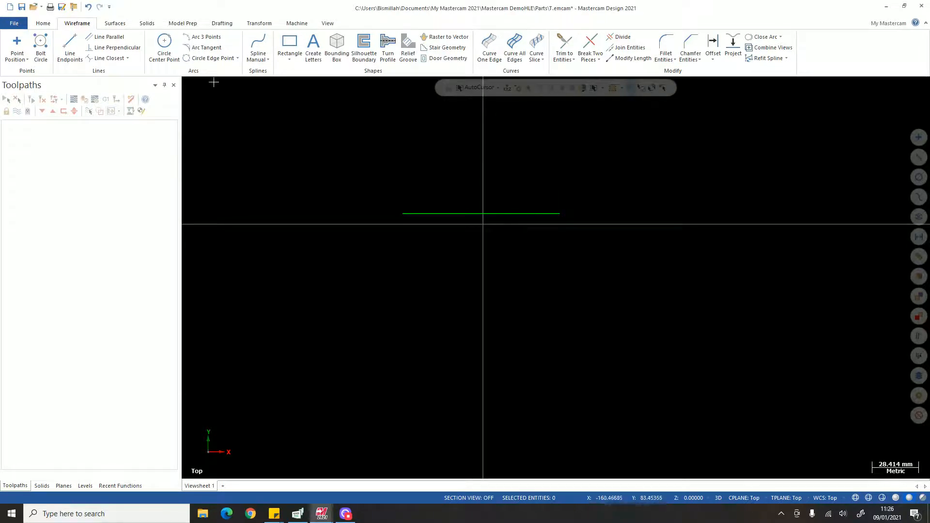
Try centring a circle on the horizontal line's left end with the Endpoint snap override, and cancel it.
{"action": "left_click", "coordinate": [164, 41]}
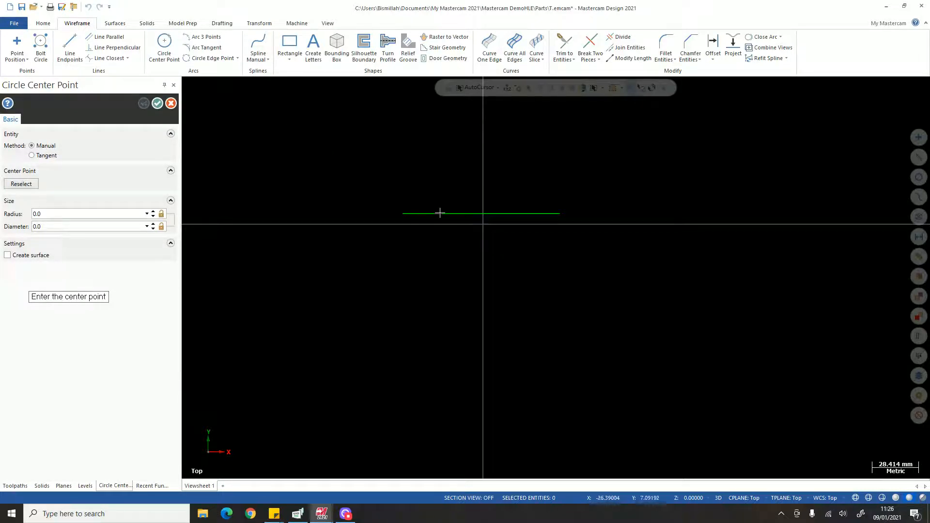
{"action": "scroll", "coordinate": [405, 217], "scroll_direction": "up", "scroll_amount": 5}
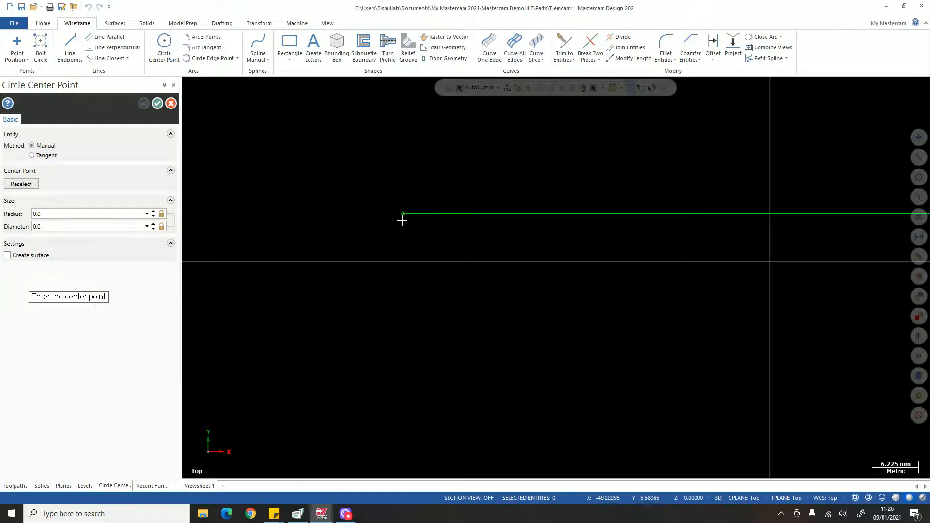
{"action": "scroll", "coordinate": [407, 220], "scroll_direction": "up", "scroll_amount": 2}
{"action": "scroll", "coordinate": [402, 224], "scroll_direction": "down", "scroll_amount": 4}
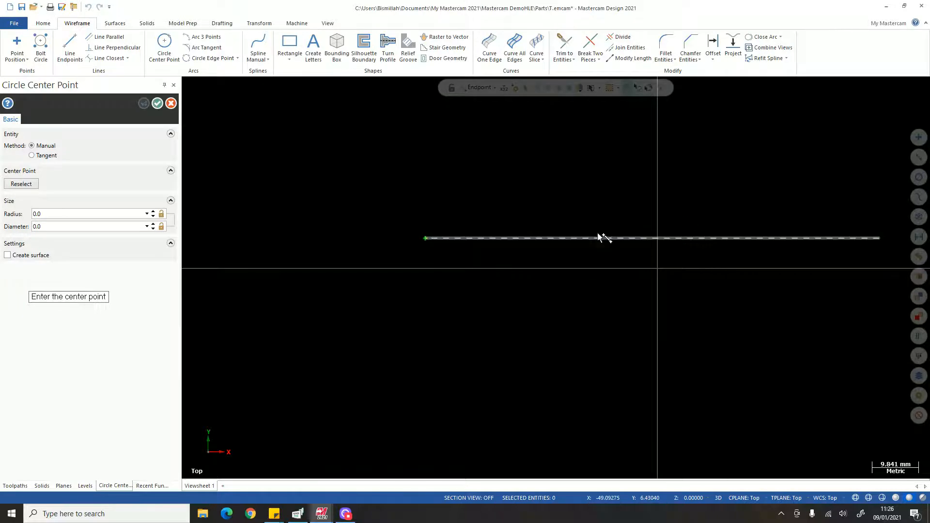
{"action": "left_click", "coordinate": [523, 238]}
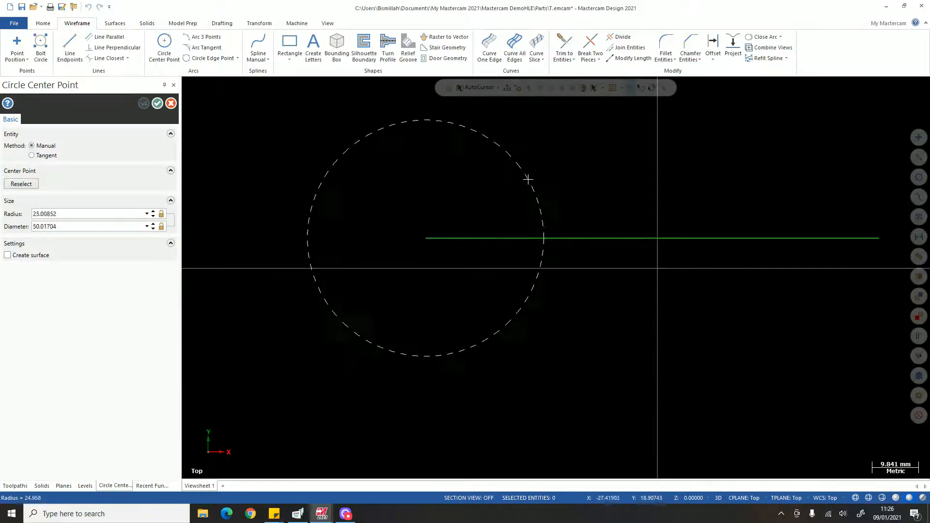
{"action": "scroll", "coordinate": [434, 236], "scroll_direction": "up", "scroll_amount": 6}
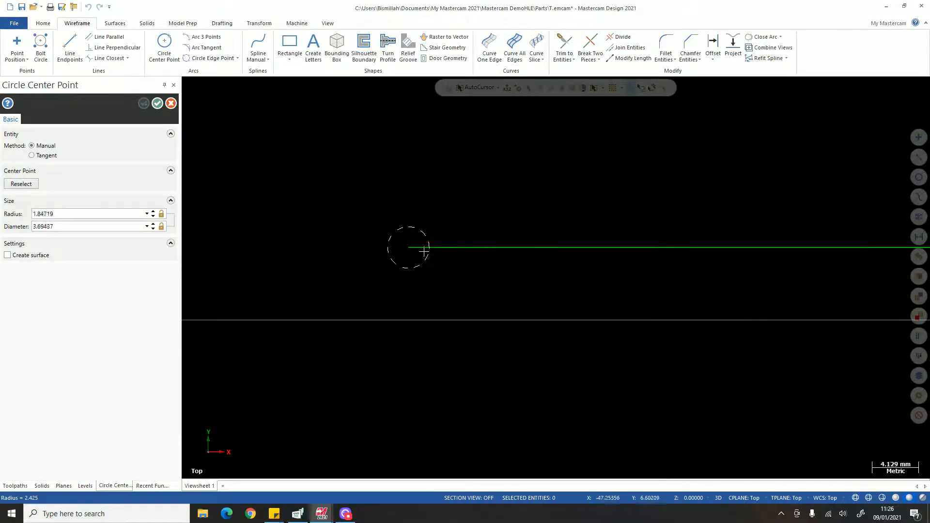
{"action": "scroll", "coordinate": [513, 194], "scroll_direction": "down", "scroll_amount": 4}
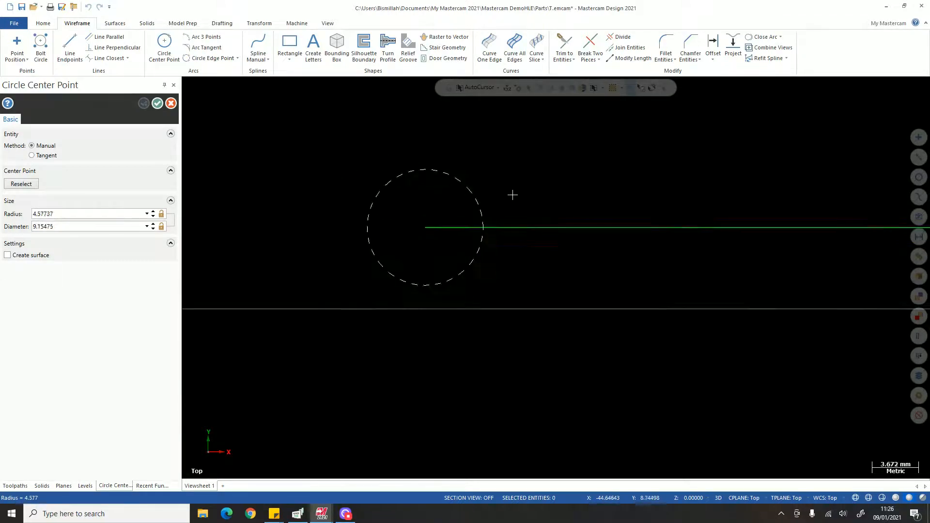
{"action": "scroll", "coordinate": [562, 207], "scroll_direction": "down", "scroll_amount": 6}
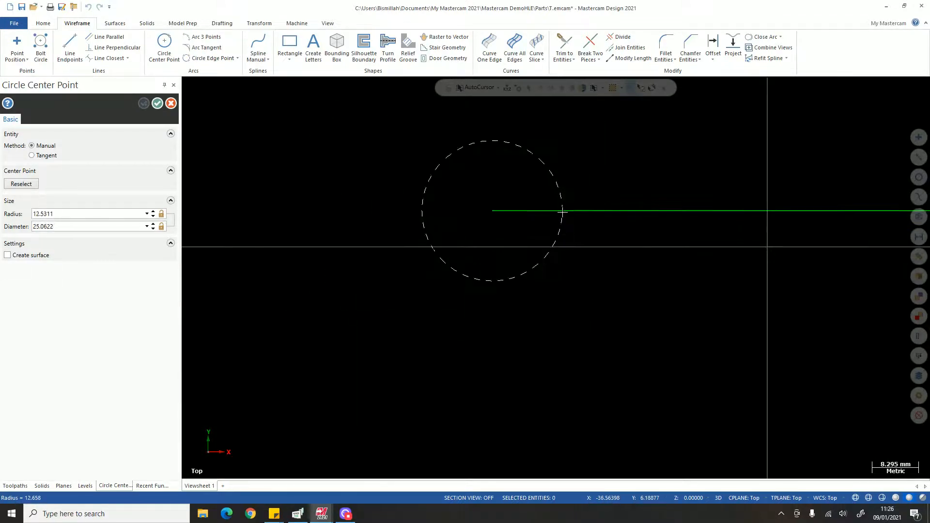
{"action": "scroll", "coordinate": [527, 199], "scroll_direction": "up", "scroll_amount": 4}
{"action": "scroll", "coordinate": [526, 199], "scroll_direction": "down", "scroll_amount": 3}
{"action": "scroll", "coordinate": [395, 216], "scroll_direction": "up", "scroll_amount": 3}
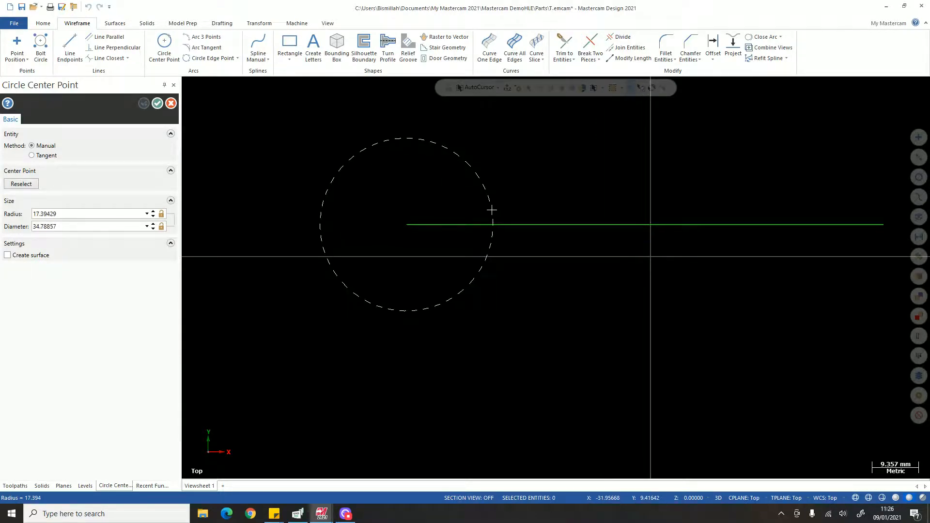
{"action": "key", "text": "Escape"}
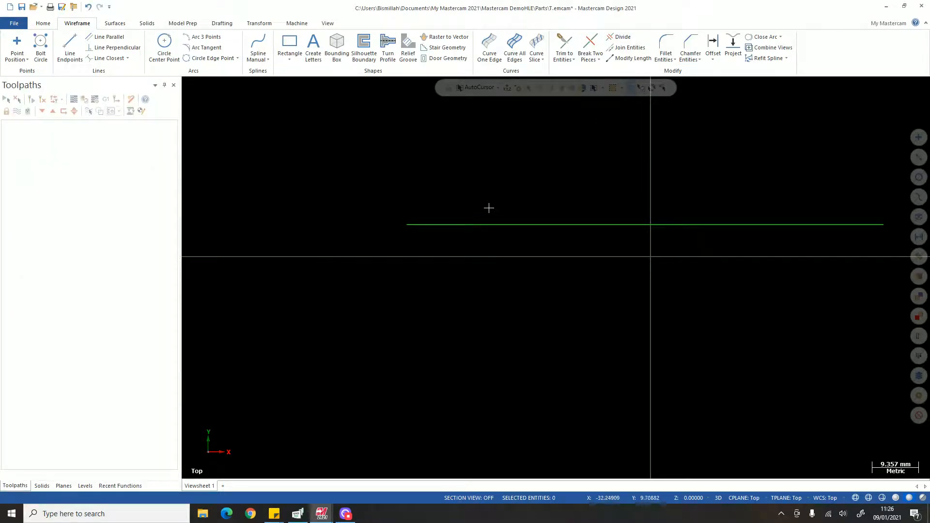
Try centring a circle on the horizontal line's right end with the Endpoint snap override, and cancel it.
{"action": "left_click", "coordinate": [165, 44]}
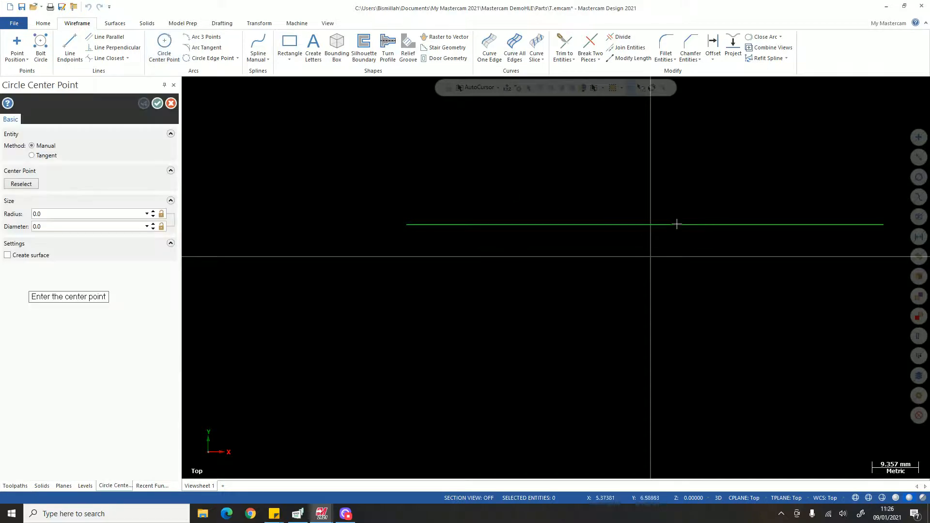
{"action": "scroll", "coordinate": [499, 224], "scroll_direction": "down", "scroll_amount": 2}
{"action": "scroll", "coordinate": [600, 221], "scroll_direction": "up", "scroll_amount": 2}
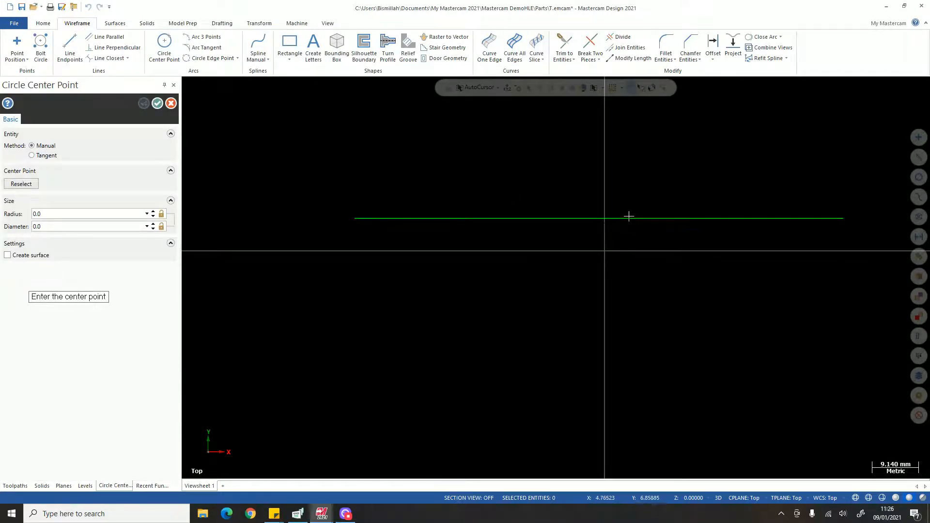
{"action": "scroll", "coordinate": [628, 217], "scroll_direction": "up", "scroll_amount": 1}
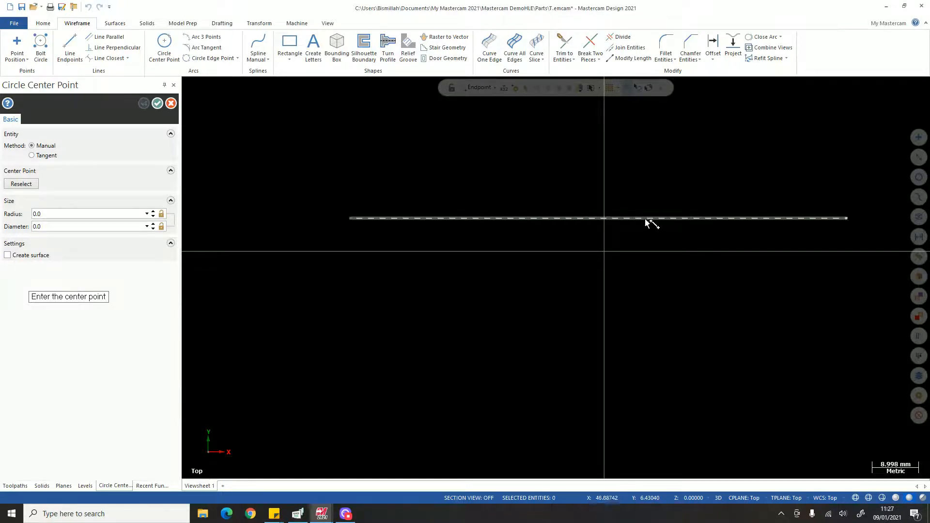
{"action": "left_click", "coordinate": [848, 218]}
{"action": "scroll", "coordinate": [726, 208], "scroll_direction": "down", "scroll_amount": 3}
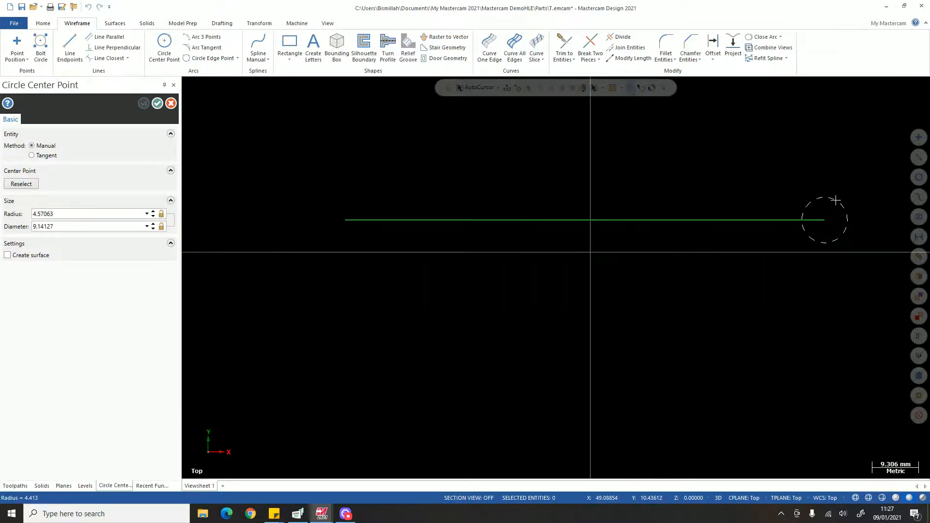
{"action": "key", "text": "Escape"}
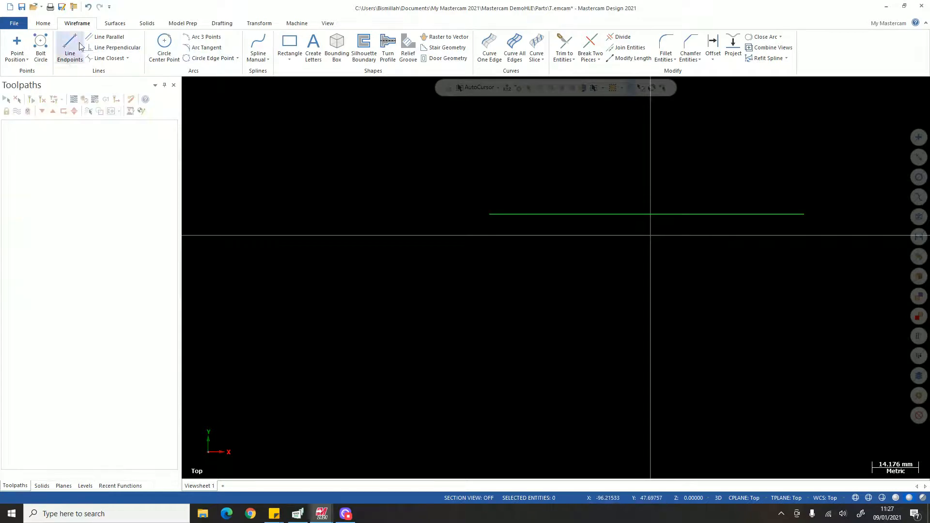
Draw a vertical line crossing the horizontal line just right of the Y axis.
{"action": "left_click", "coordinate": [69, 46]}
{"action": "left_click", "coordinate": [663, 129]}
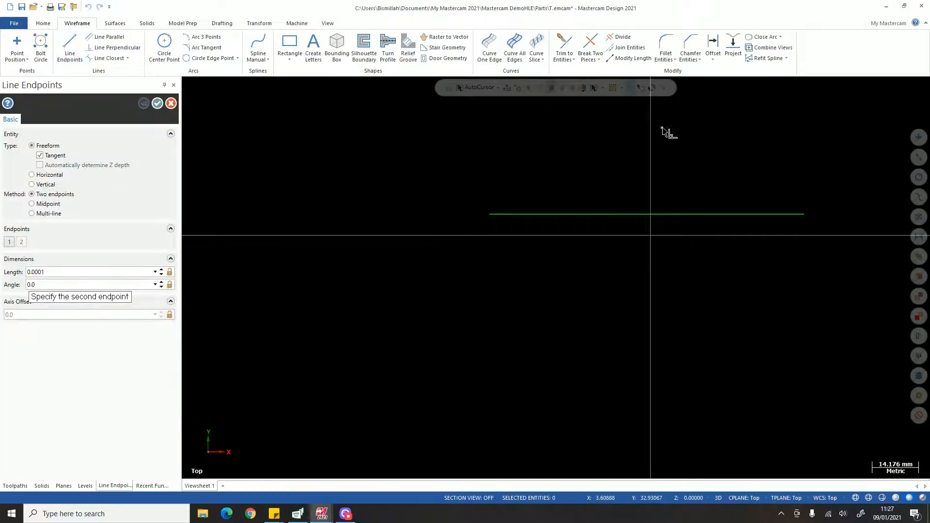
{"action": "left_click", "coordinate": [664, 305]}
{"action": "key", "text": "Escape"}
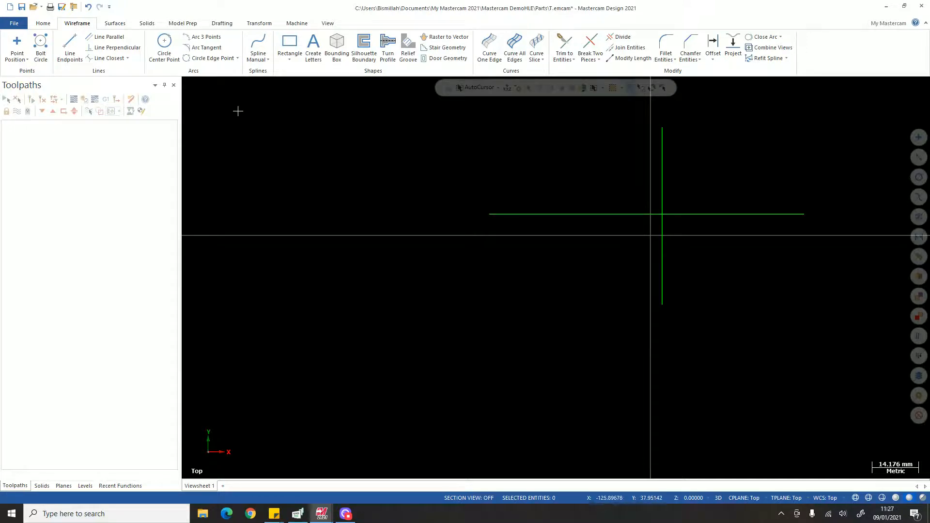
Try centring a circle on the crossing of the two lines with the Intersection snap override, access its diameter value, and cancel it.
{"action": "left_click", "coordinate": [164, 47]}
{"action": "scroll", "coordinate": [629, 219], "scroll_direction": "up", "scroll_amount": 2}
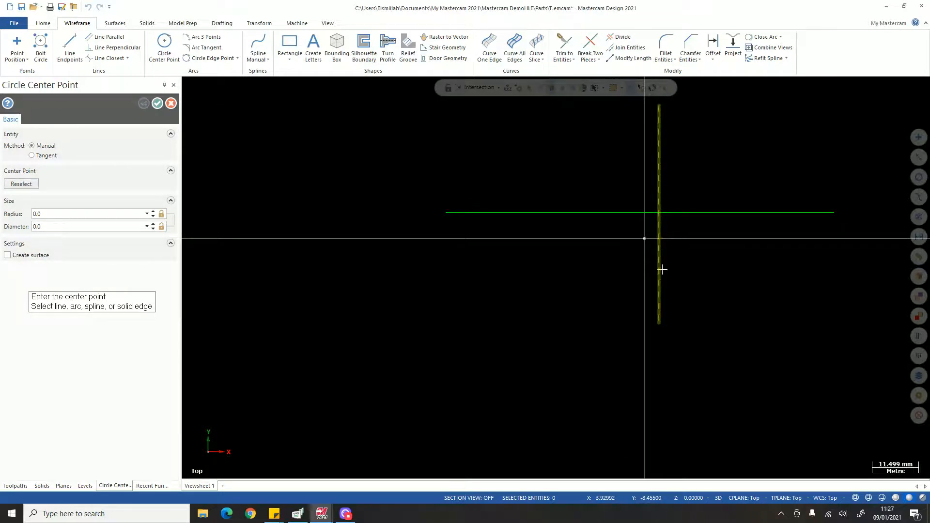
{"action": "left_click", "coordinate": [659, 212]}
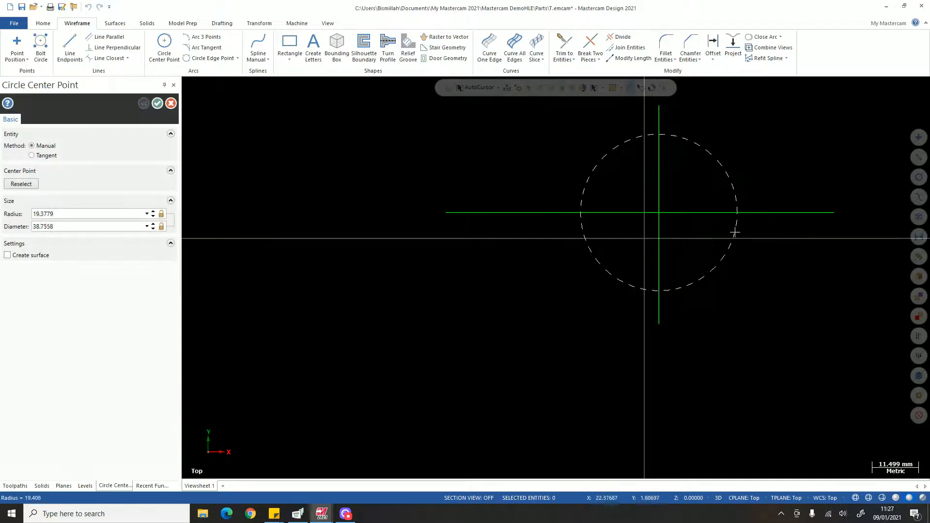
{"action": "scroll", "coordinate": [659, 213], "scroll_direction": "up", "scroll_amount": 5}
{"action": "scroll", "coordinate": [475, 241], "scroll_direction": "down", "scroll_amount": 4}
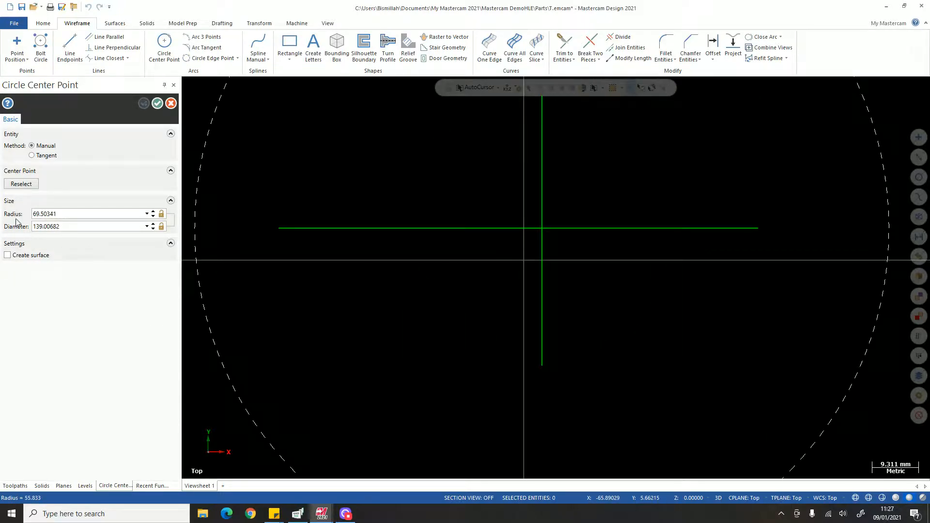
{"action": "scroll", "coordinate": [330, 235], "scroll_direction": "down", "scroll_amount": 4}
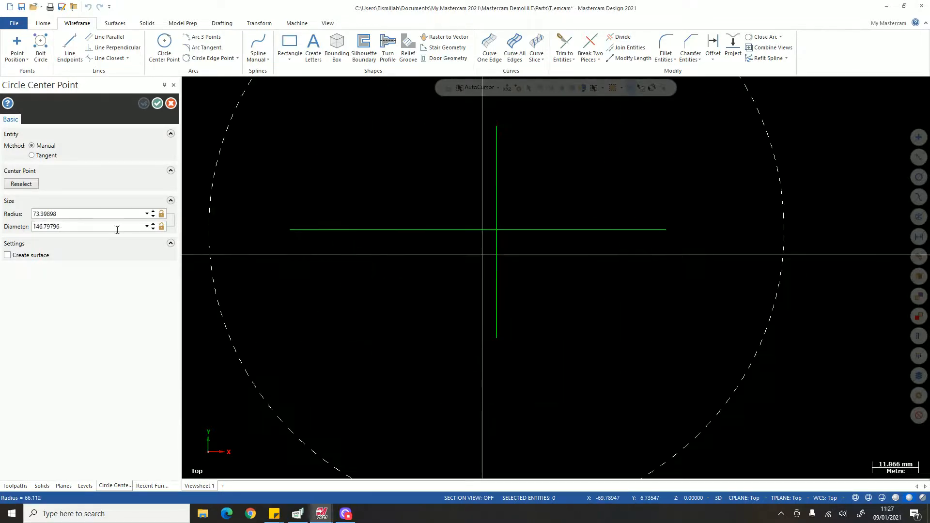
{"action": "left_click", "coordinate": [75, 225]}
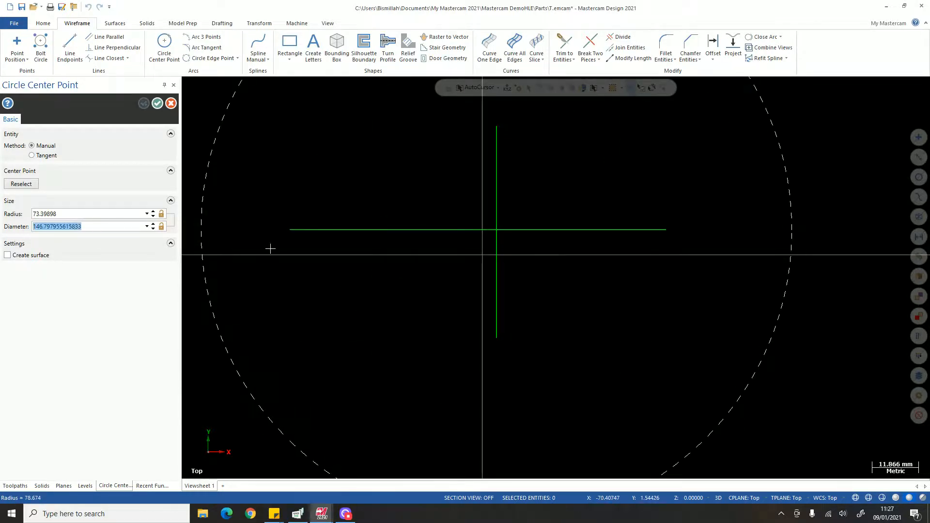
{"action": "scroll", "coordinate": [280, 247], "scroll_direction": "down", "scroll_amount": 2}
{"action": "key", "text": "Escape"}
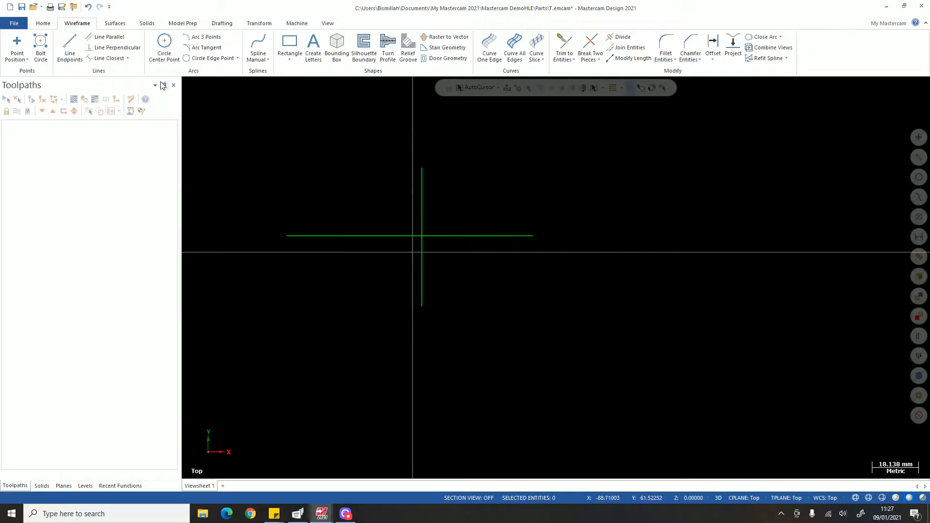
Try a circle centred on the lines' crossing, alternating between its diameter and radius values, and cancel it.
{"action": "left_click", "coordinate": [165, 46]}
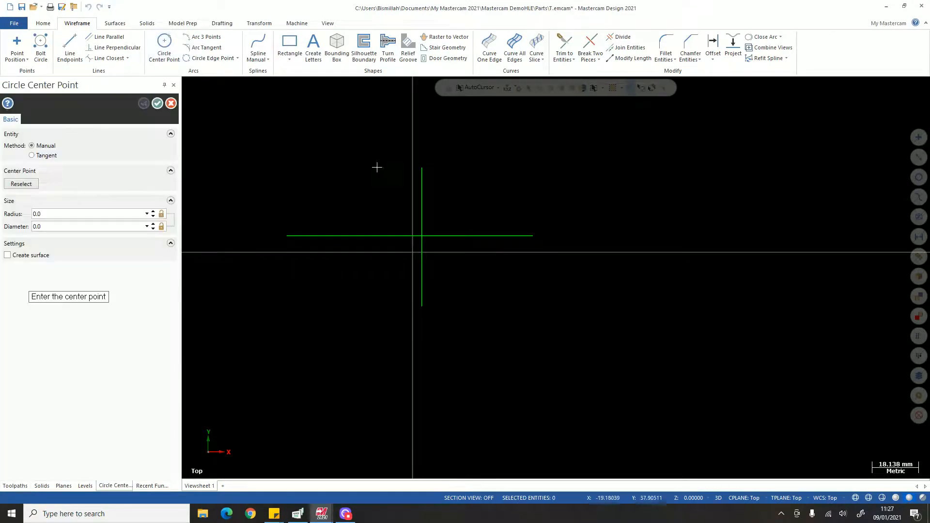
{"action": "left_click", "coordinate": [422, 238]}
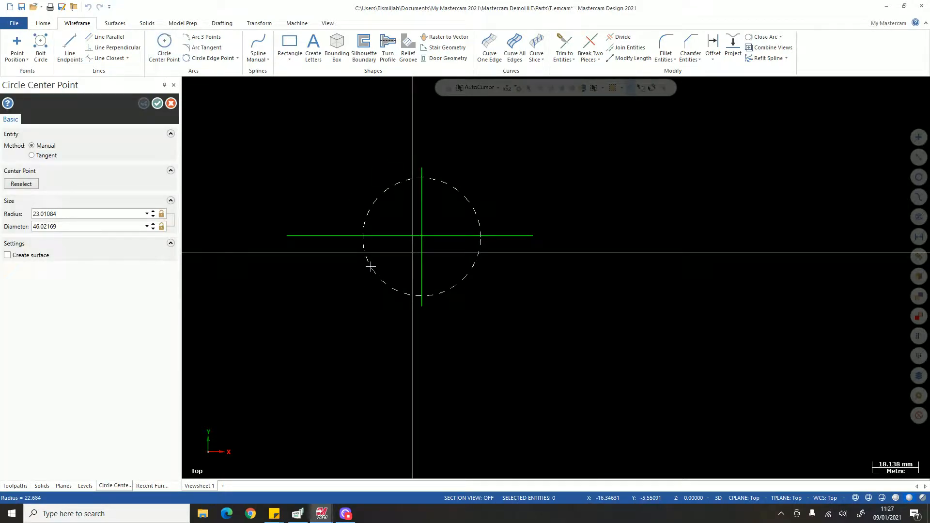
{"action": "key", "text": "d"}
{"action": "key", "text": "r"}
{"action": "key", "text": "d"}
{"action": "key", "text": "r"}
{"action": "key", "text": "Escape"}
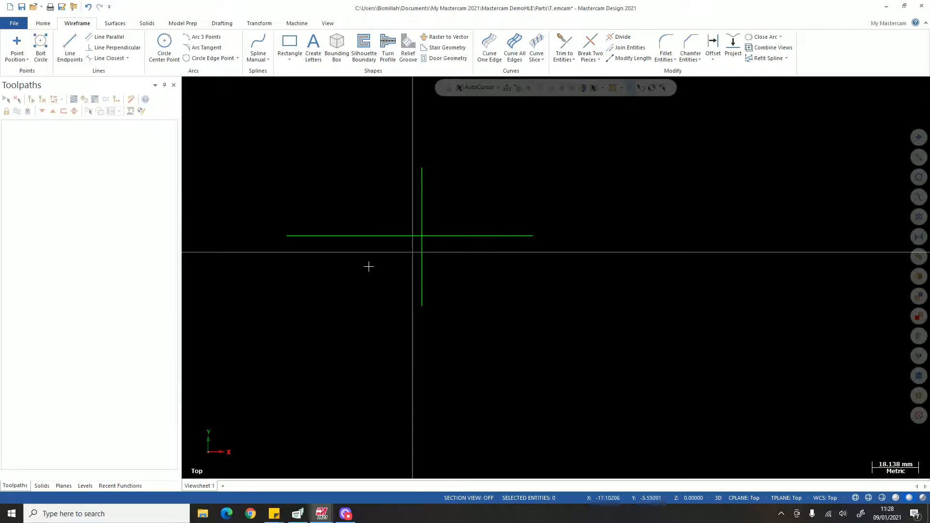
Try another circle at the lines' crossing with its radius value ready for editing, and cancel it.
{"action": "scroll", "coordinate": [425, 236], "scroll_direction": "up", "scroll_amount": 2}
{"action": "left_click", "coordinate": [420, 237]}
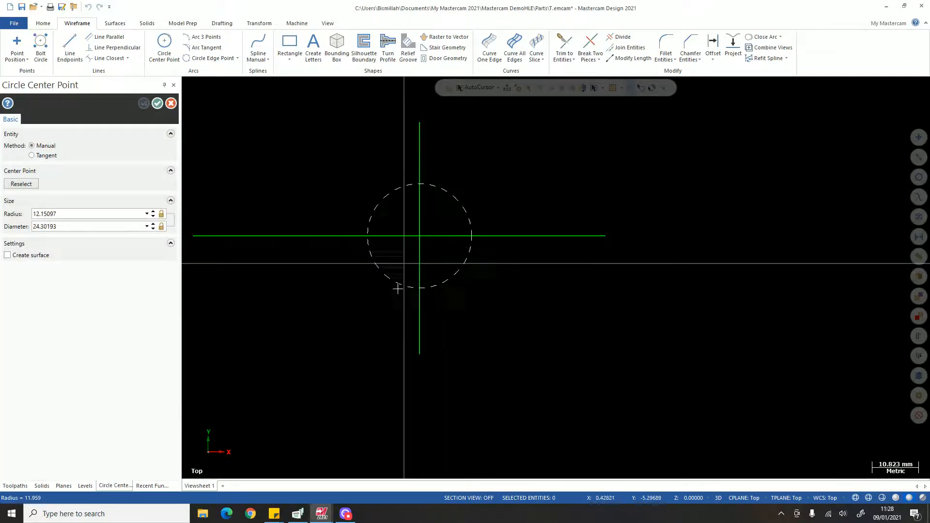
{"action": "left_click", "coordinate": [367, 286]}
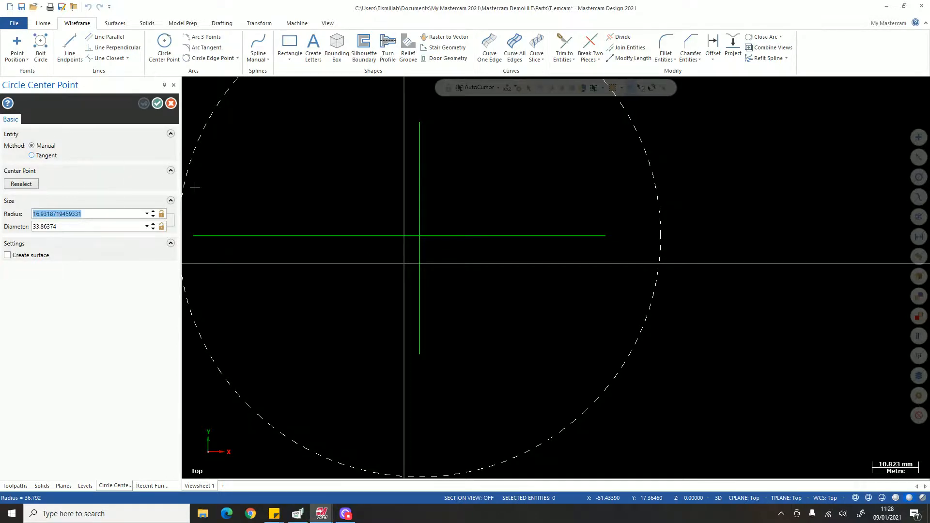
{"action": "scroll", "coordinate": [298, 221], "scroll_direction": "down", "scroll_amount": 2}
{"action": "scroll", "coordinate": [341, 237], "scroll_direction": "up", "scroll_amount": 1}
{"action": "key", "text": "Escape"}
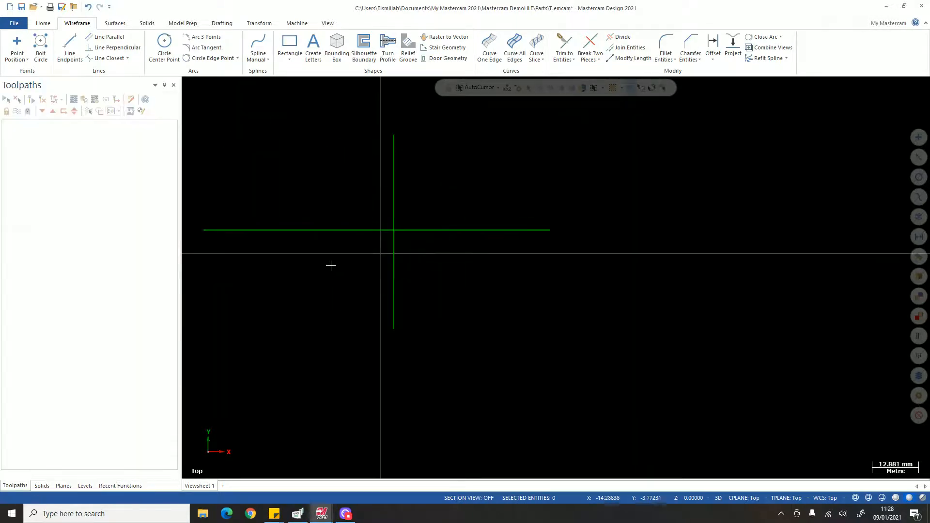
Try a circle centred on the horizontal line's right end, switching its method between Manual and Tangent, and cancel it.
{"action": "left_click", "coordinate": [164, 46]}
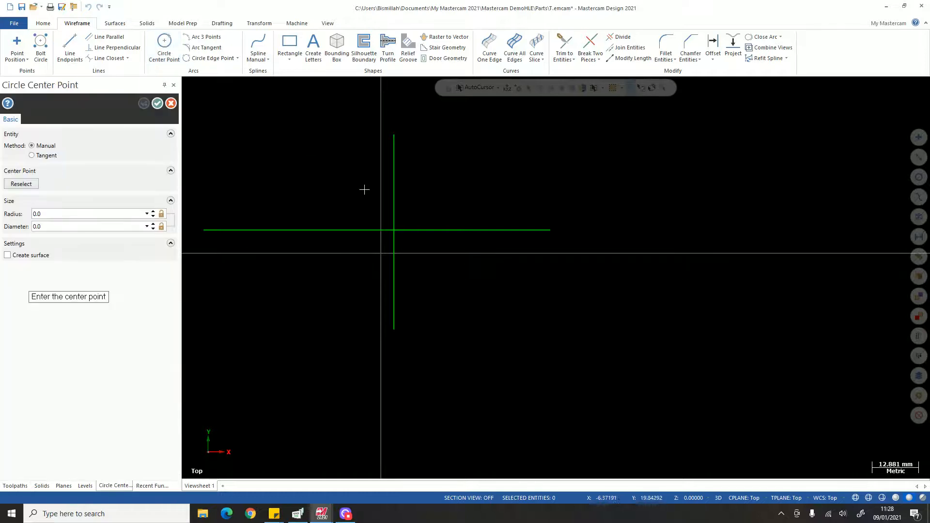
{"action": "left_click", "coordinate": [549, 230]}
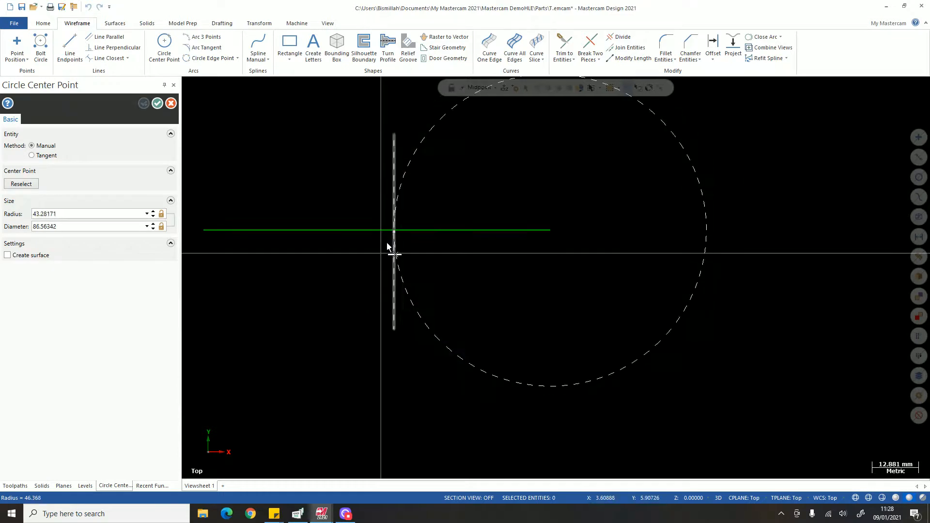
{"action": "key", "text": "t"}
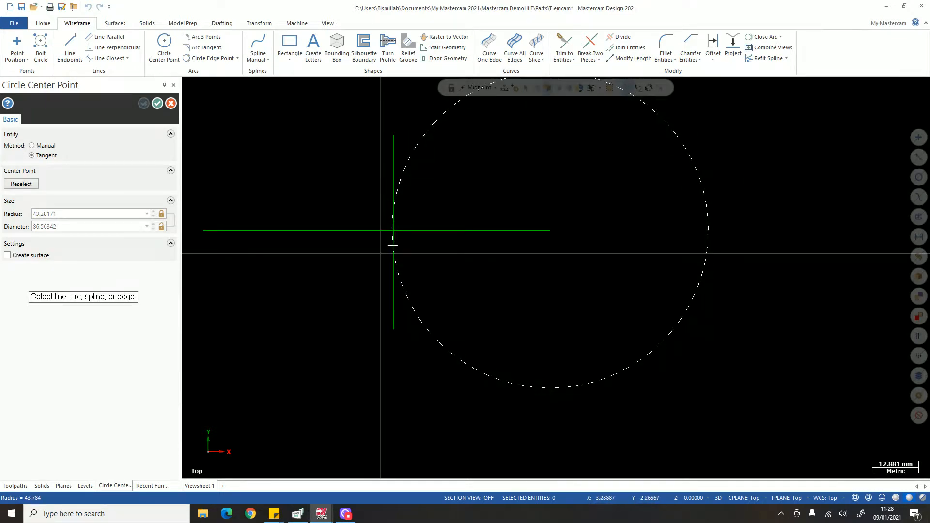
{"action": "left_click", "coordinate": [395, 241]}
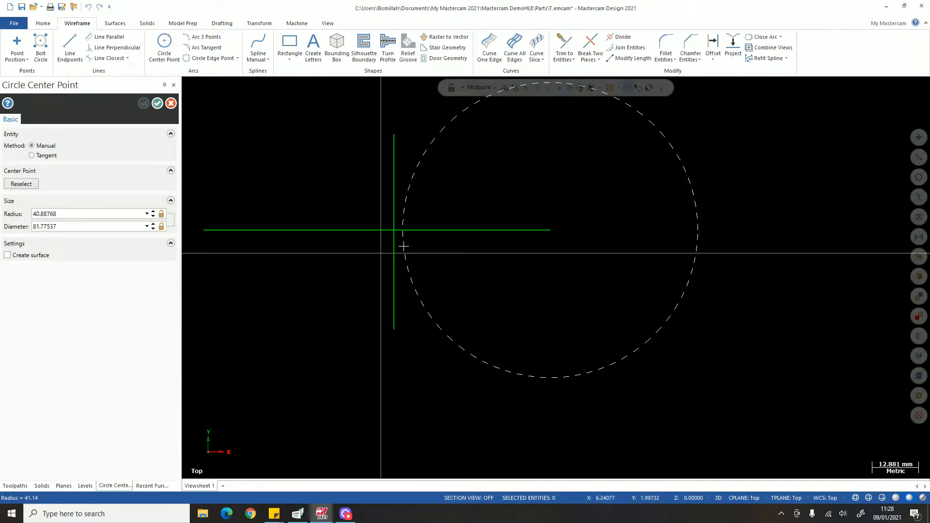
{"action": "key", "text": "t"}
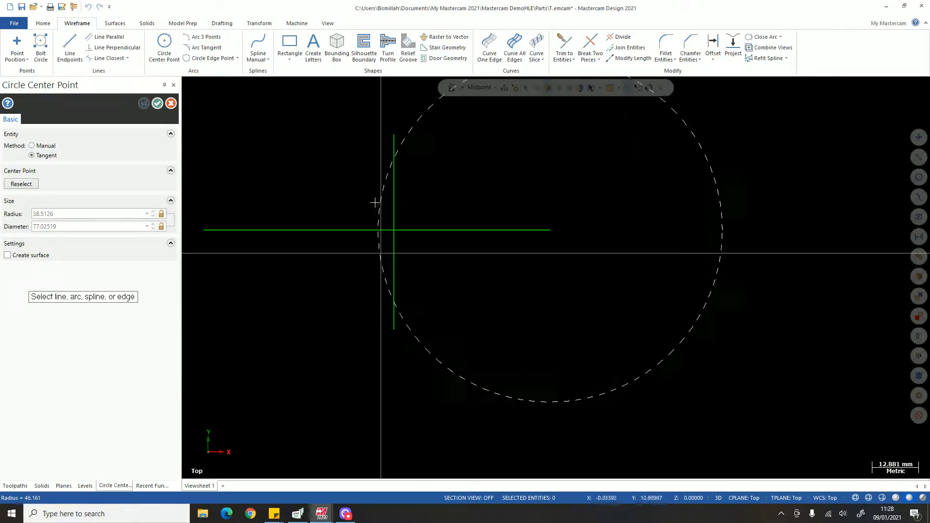
{"action": "scroll", "coordinate": [377, 204], "scroll_direction": "down", "scroll_amount": 2}
{"action": "key", "text": "Escape"}
{"action": "scroll", "coordinate": [649, 248], "scroll_direction": "down", "scroll_amount": 2}
{"action": "scroll", "coordinate": [490, 230], "scroll_direction": "up", "scroll_amount": 2}
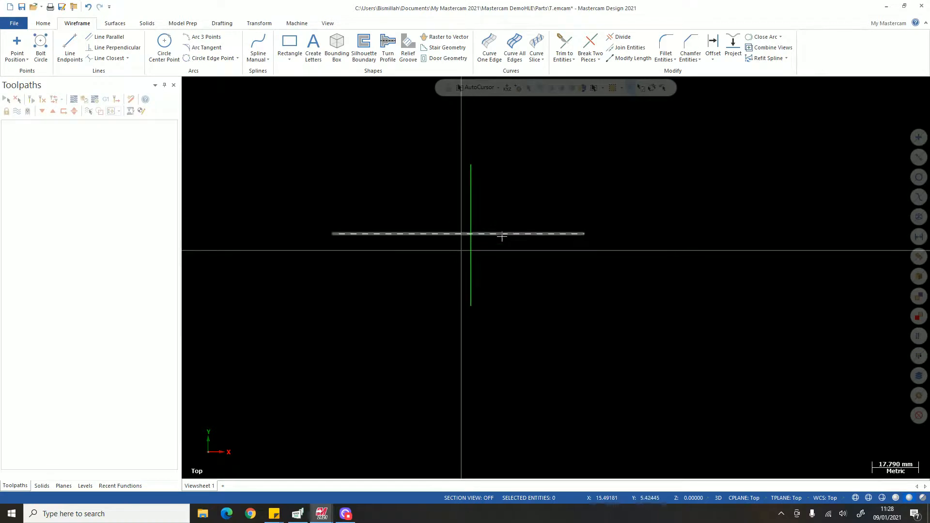
Look through the Wireframe, Surfaces, Solids, Model Prep, Drafting, Transform and Machine commands, including the available mill machine definitions.
{"action": "left_click", "coordinate": [183, 23]}
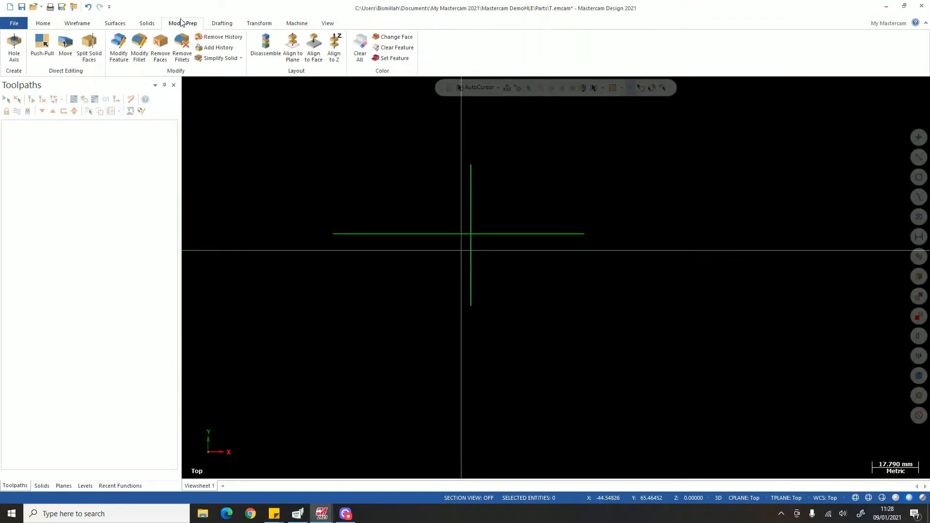
{"action": "left_click", "coordinate": [154, 23]}
{"action": "left_click", "coordinate": [129, 25]}
{"action": "left_click", "coordinate": [88, 26]}
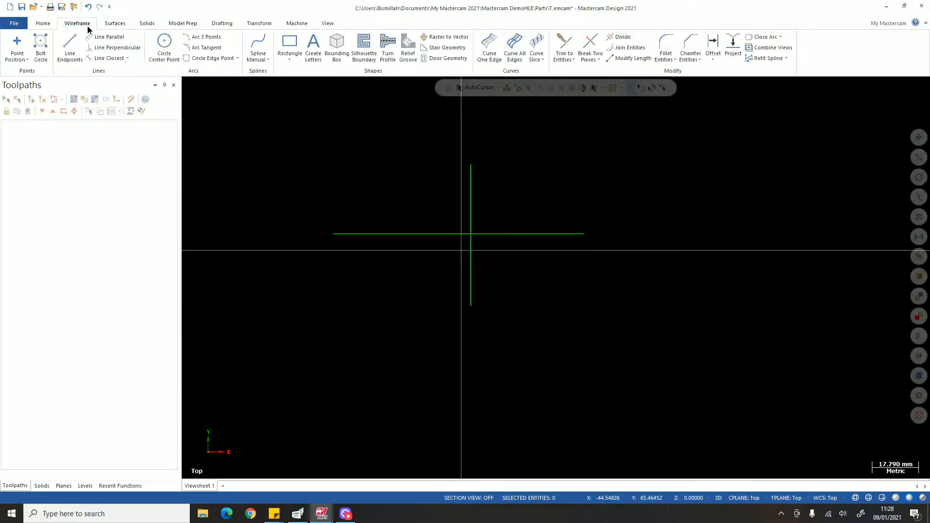
{"action": "scroll", "coordinate": [460, 209], "scroll_direction": "up", "scroll_amount": 1}
{"action": "scroll", "coordinate": [460, 209], "scroll_direction": "up", "scroll_amount": 1}
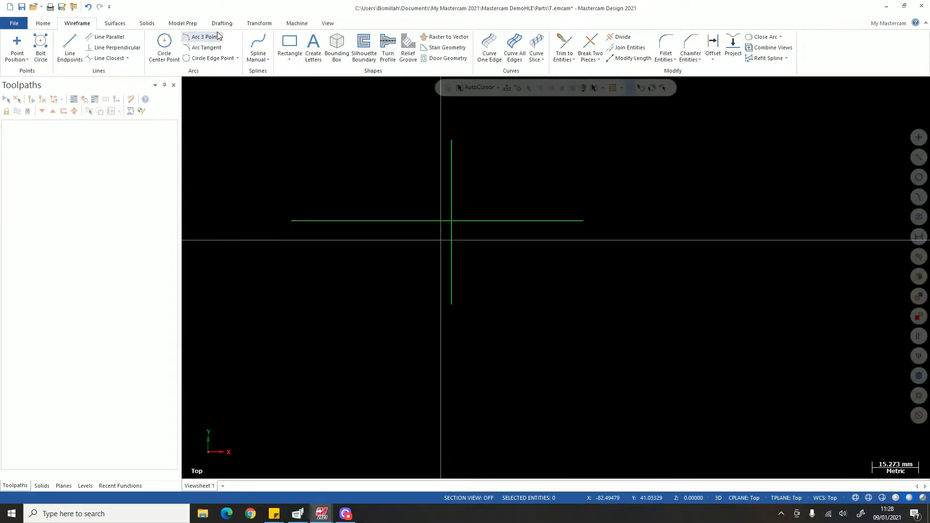
{"action": "left_click", "coordinate": [114, 24]}
{"action": "left_click", "coordinate": [147, 24]}
{"action": "left_click", "coordinate": [183, 23]}
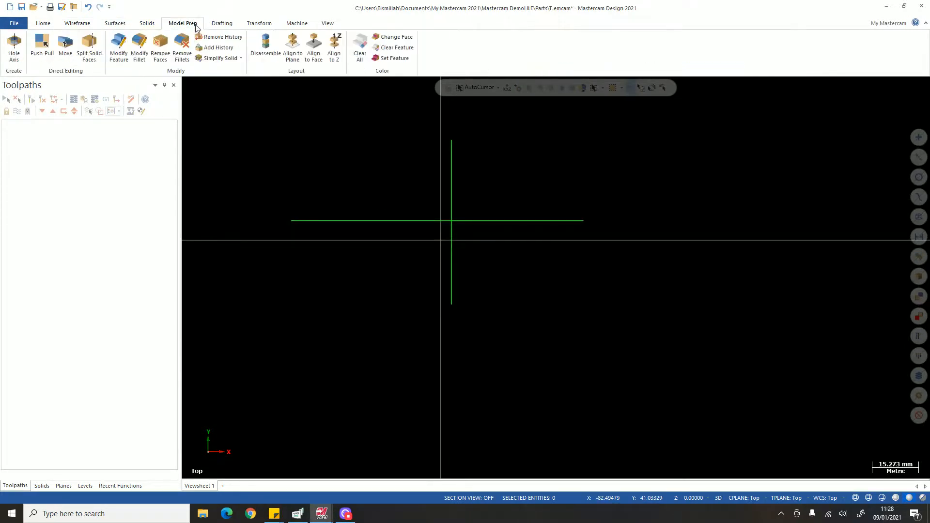
{"action": "left_click", "coordinate": [222, 23]}
{"action": "left_click", "coordinate": [270, 25]}
{"action": "left_click", "coordinate": [294, 25]}
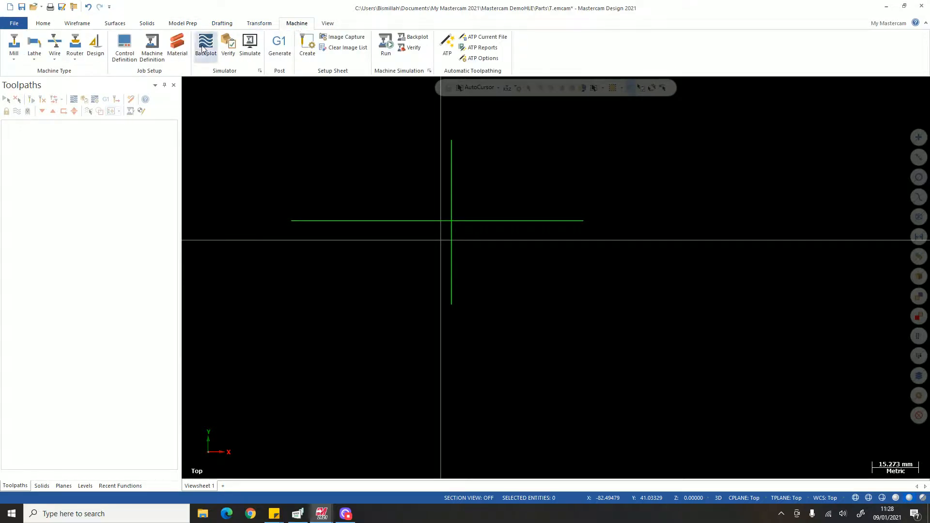
{"action": "left_click", "coordinate": [15, 61]}
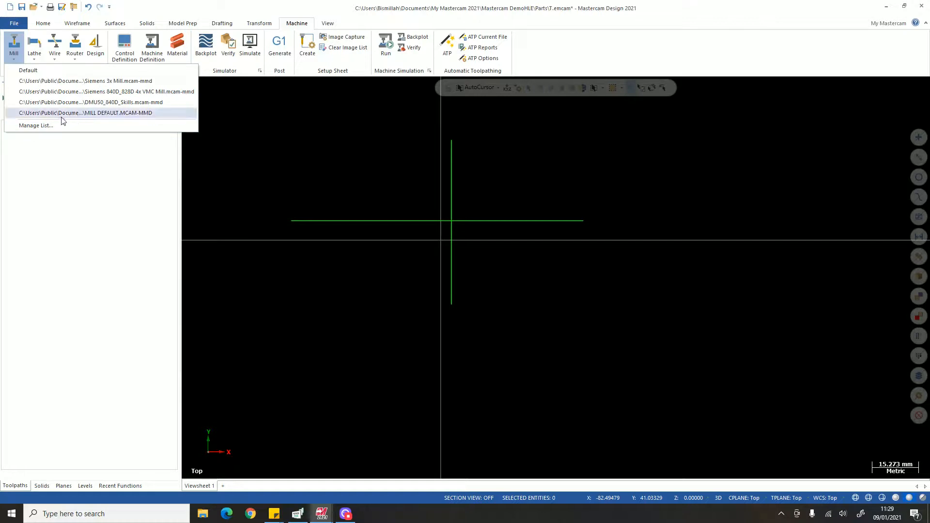
{"action": "left_click", "coordinate": [97, 114]}
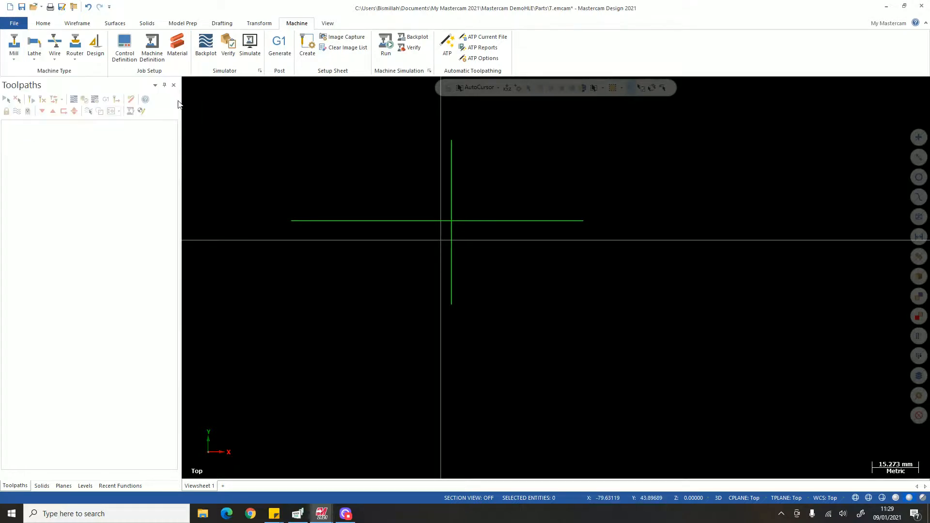
Open the keyboard shortcut customization and look through its command categories.
{"action": "left_click", "coordinate": [14, 23]}
{"action": "left_click", "coordinate": [50, 298]}
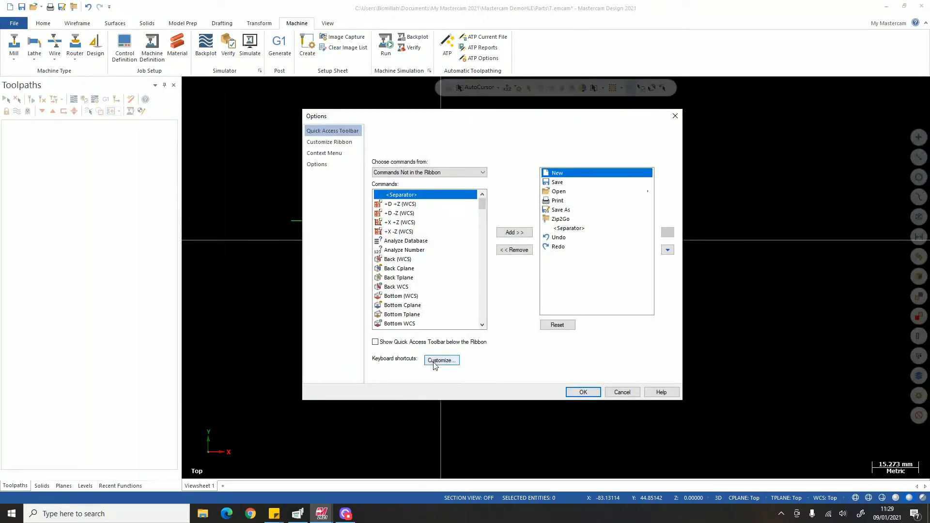
{"action": "left_click", "coordinate": [433, 360]}
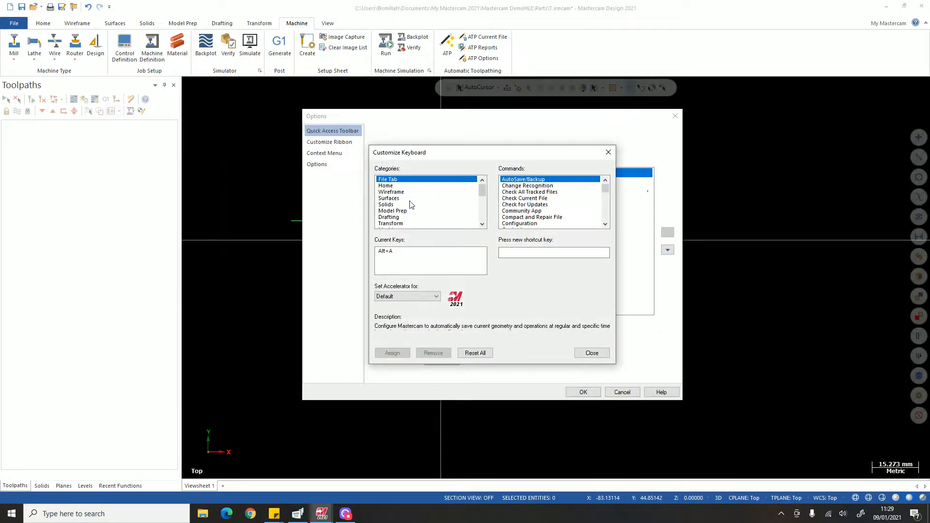
{"action": "scroll", "coordinate": [411, 206], "scroll_direction": "down", "scroll_amount": 6}
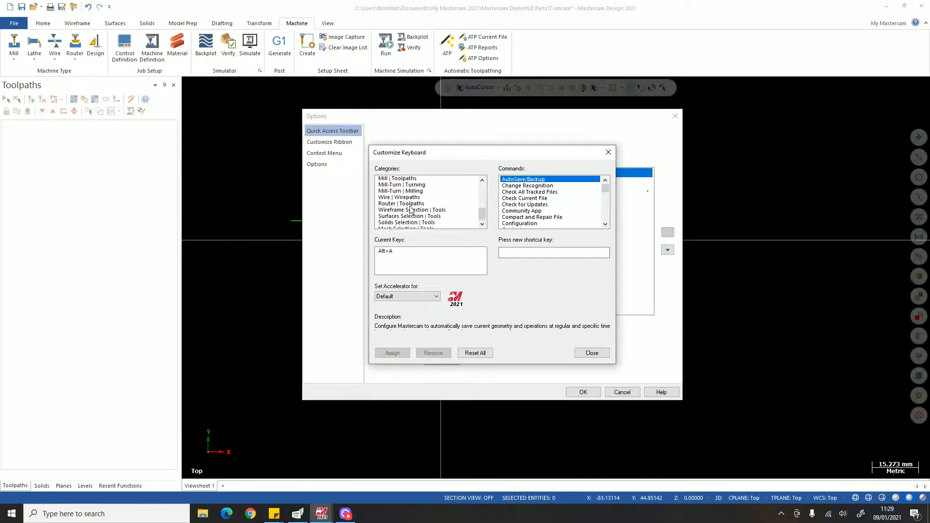
{"action": "scroll", "coordinate": [410, 209], "scroll_direction": "up", "scroll_amount": 3}
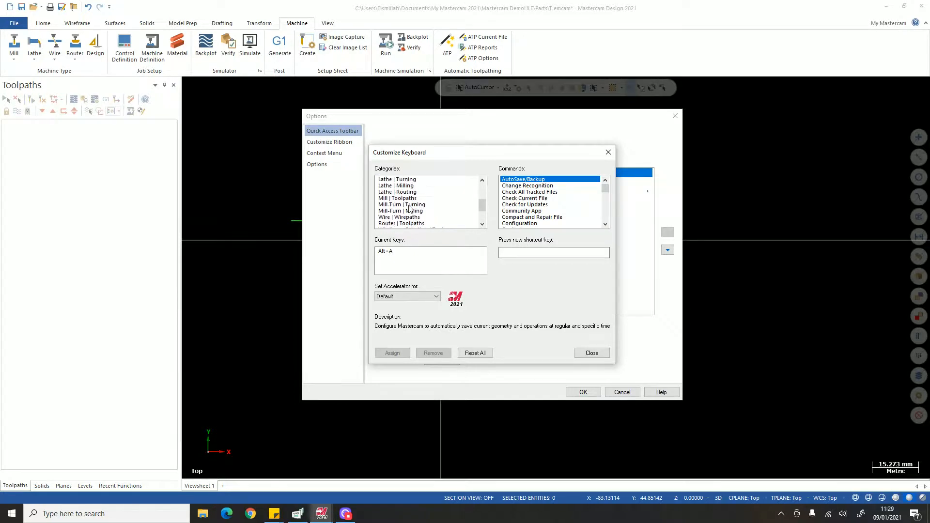
{"action": "scroll", "coordinate": [411, 209], "scroll_direction": "up", "scroll_amount": 4}
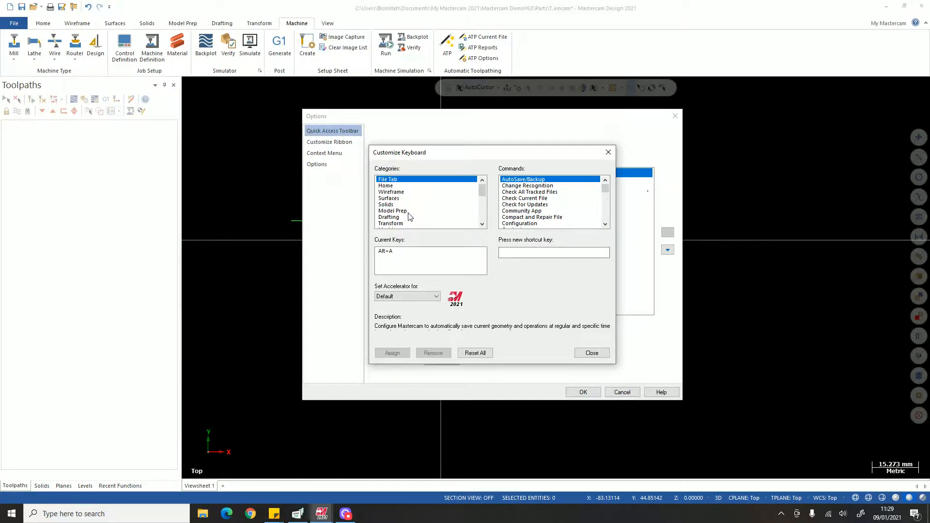
Examine the Mill | Toolpaths commands that can be given a keyboard shortcut, along with the neighbouring categories.
{"action": "scroll", "coordinate": [409, 216], "scroll_direction": "down", "scroll_amount": 2}
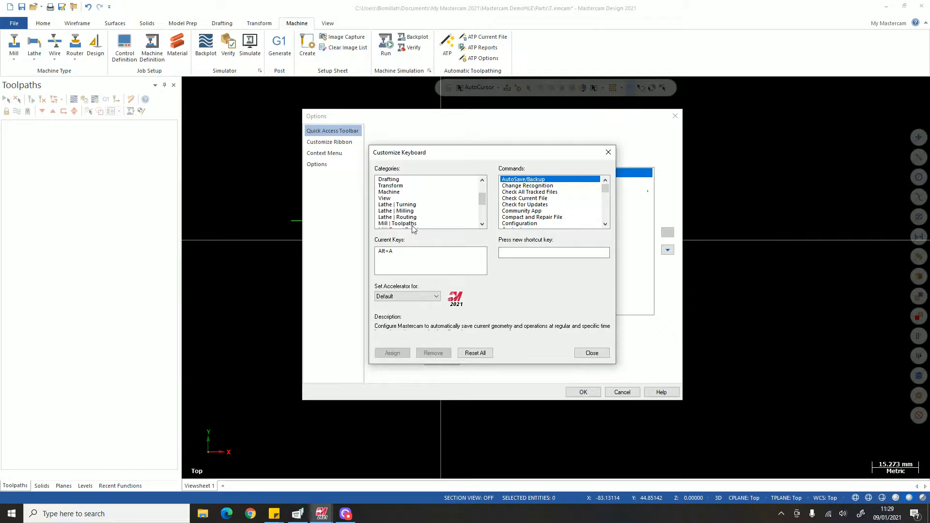
{"action": "left_click", "coordinate": [412, 225]}
{"action": "left_click", "coordinate": [526, 218]}
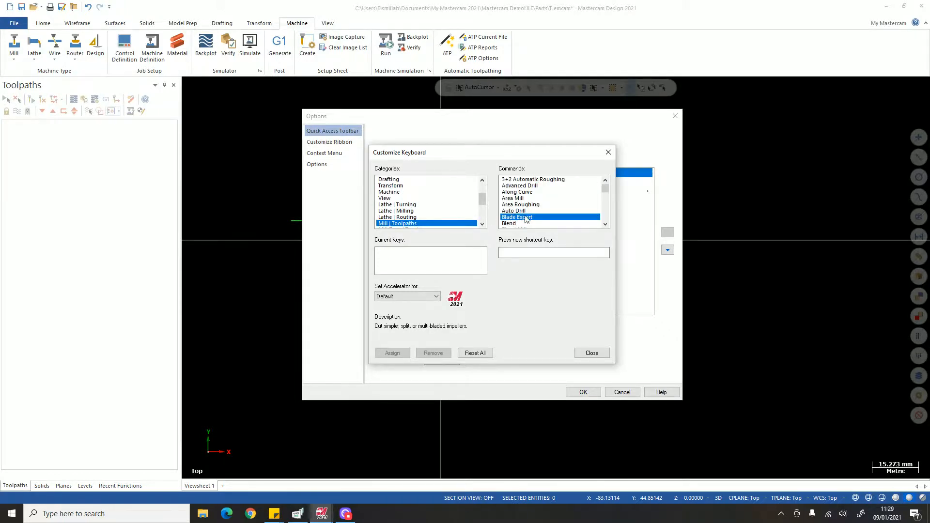
{"action": "scroll", "coordinate": [526, 219], "scroll_direction": "down", "scroll_amount": 10}
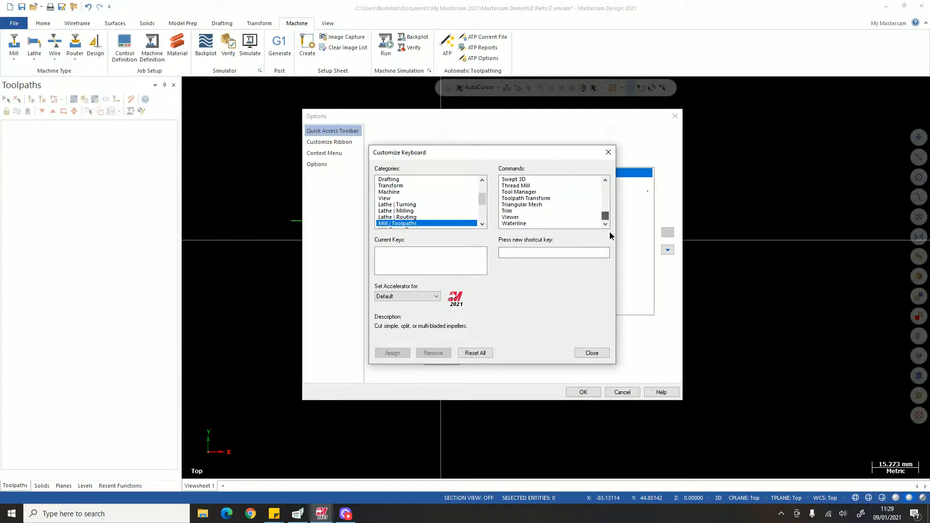
{"action": "scroll", "coordinate": [400, 216], "scroll_direction": "down", "scroll_amount": 1}
{"action": "scroll", "coordinate": [407, 220], "scroll_direction": "down", "scroll_amount": 3}
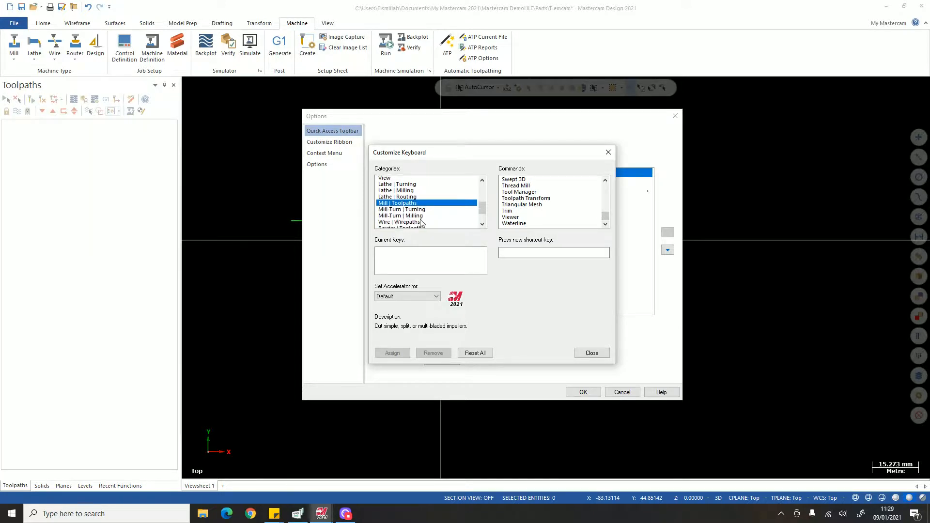
{"action": "scroll", "coordinate": [420, 220], "scroll_direction": "up", "scroll_amount": 4}
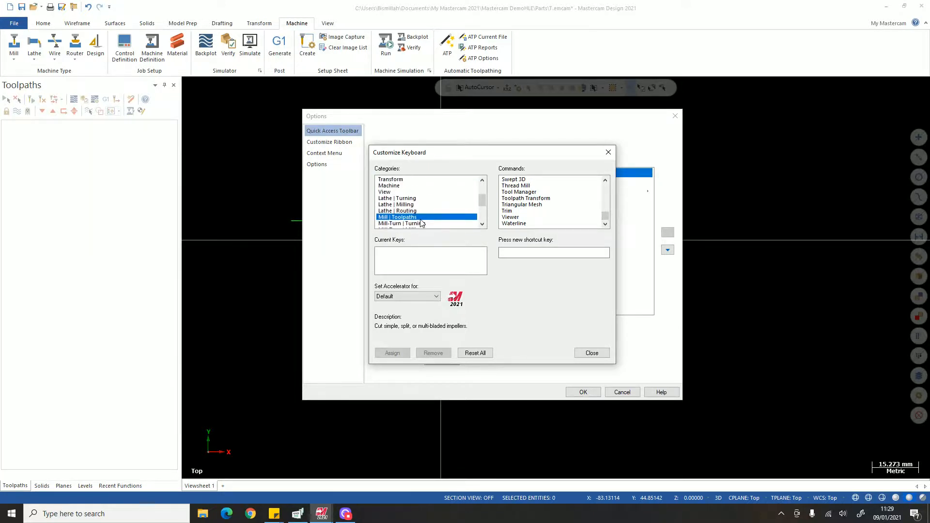
Assign Ctrl+M as the keyboard shortcut for the MILL DEFAULT machine definition in the Machine category and accept the customization.
{"action": "left_click", "coordinate": [411, 205]}
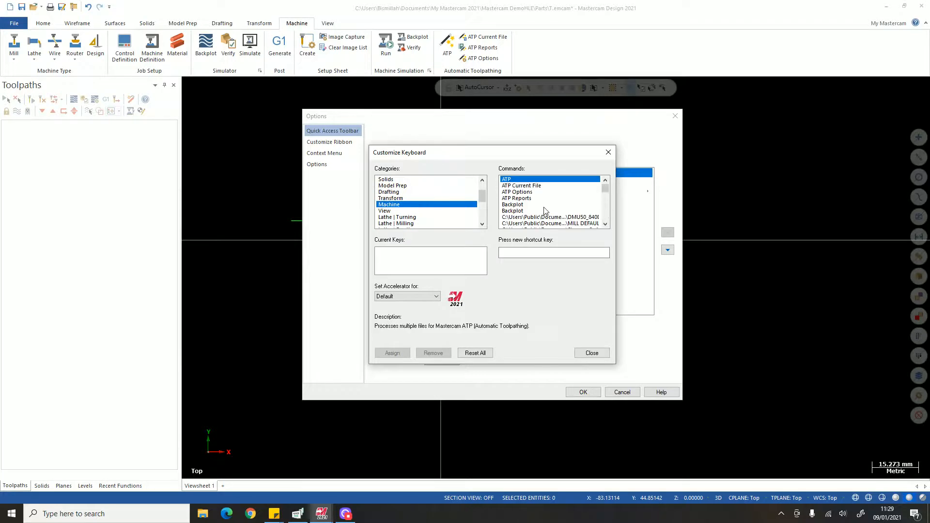
{"action": "scroll", "coordinate": [552, 220], "scroll_direction": "down", "scroll_amount": 1}
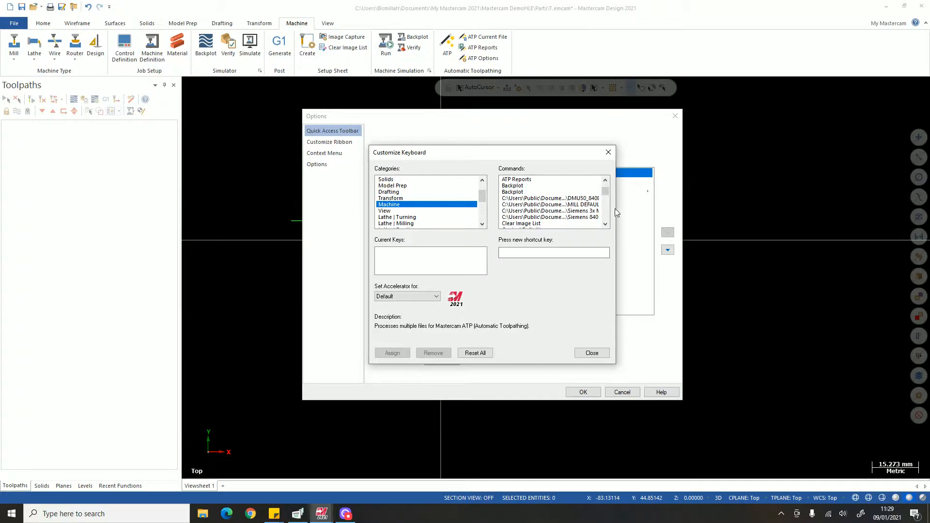
{"action": "left_click", "coordinate": [587, 205]}
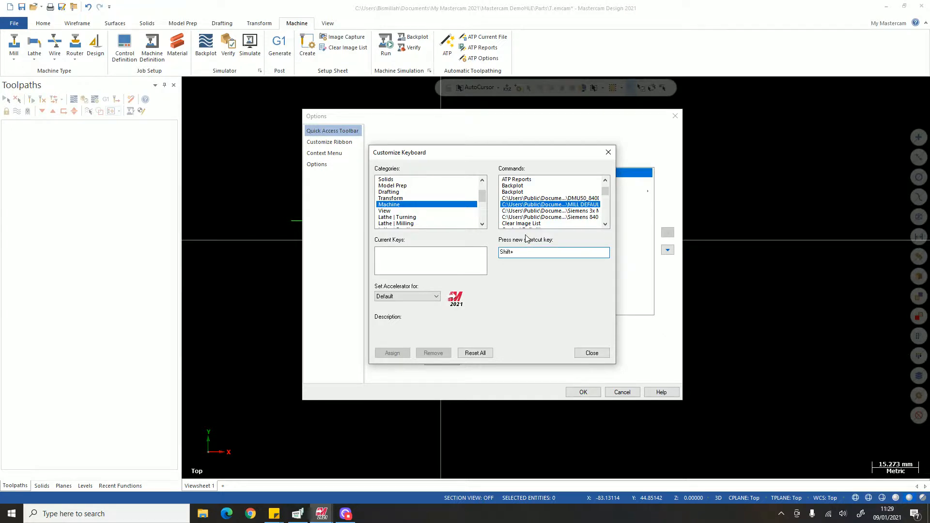
{"action": "key", "text": "shift+m"}
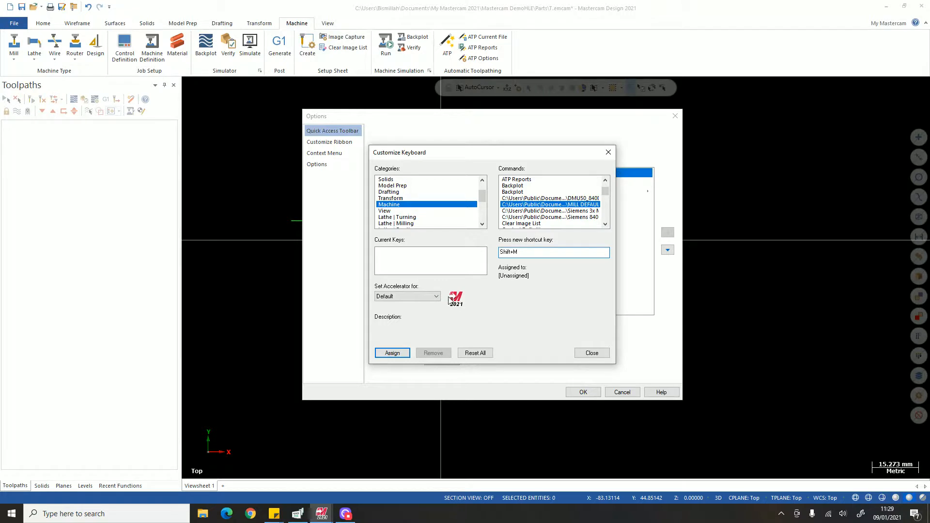
{"action": "key", "text": "ctrl"}
{"action": "key", "text": "ctrl+m"}
{"action": "left_click", "coordinate": [396, 353]}
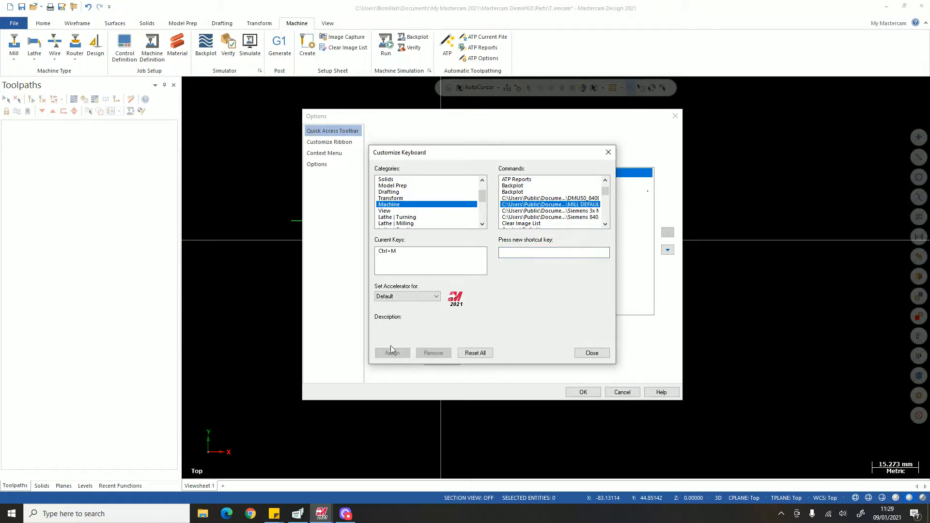
{"action": "left_click", "coordinate": [592, 353]}
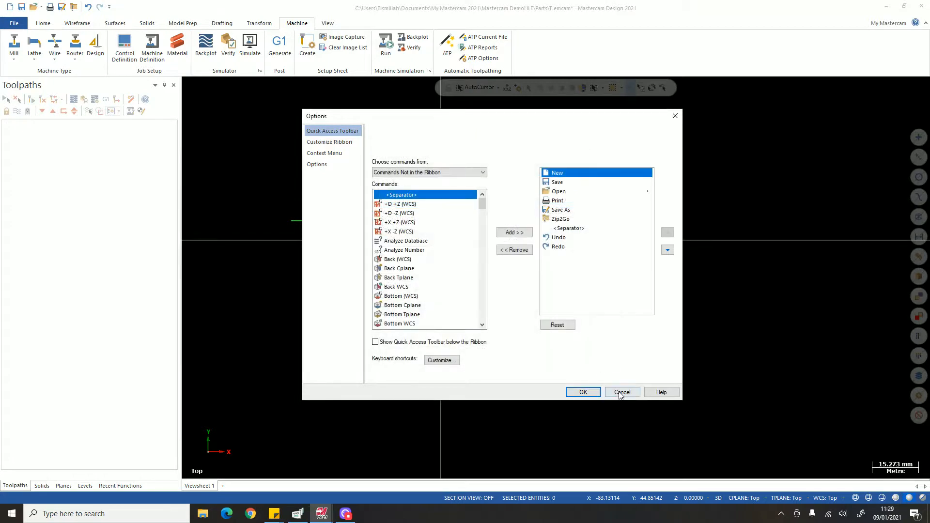
{"action": "left_click", "coordinate": [584, 391]}
Test the custom shortcut assigned to the MILL DEFAULT definition by loading that machine into the part.
{"action": "scroll", "coordinate": [511, 274], "scroll_direction": "up", "scroll_amount": 2}
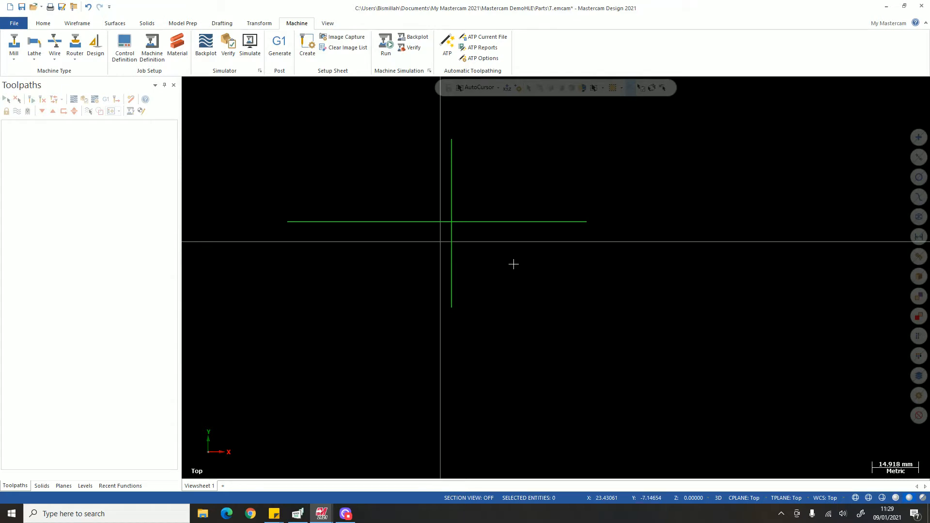
{"action": "key", "text": "ctrl+m"}
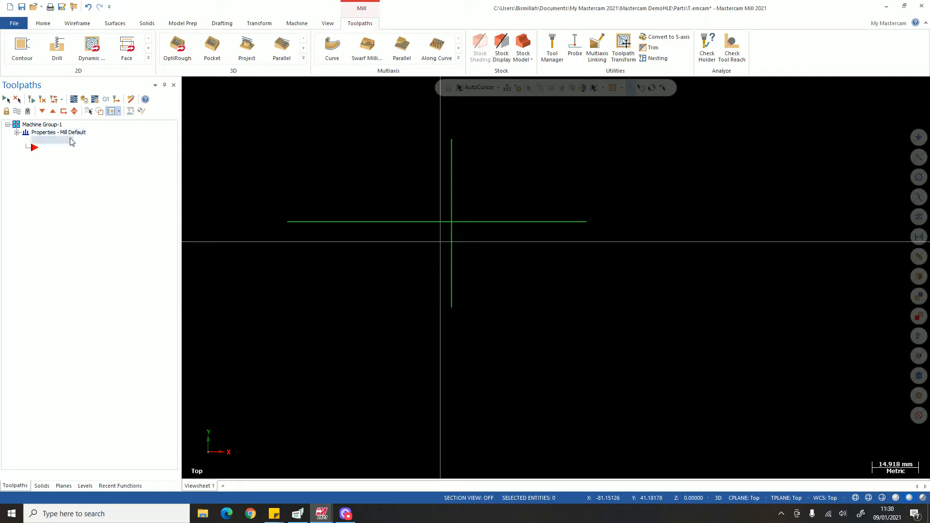
{"action": "scroll", "coordinate": [475, 198], "scroll_direction": "down", "scroll_amount": 3}
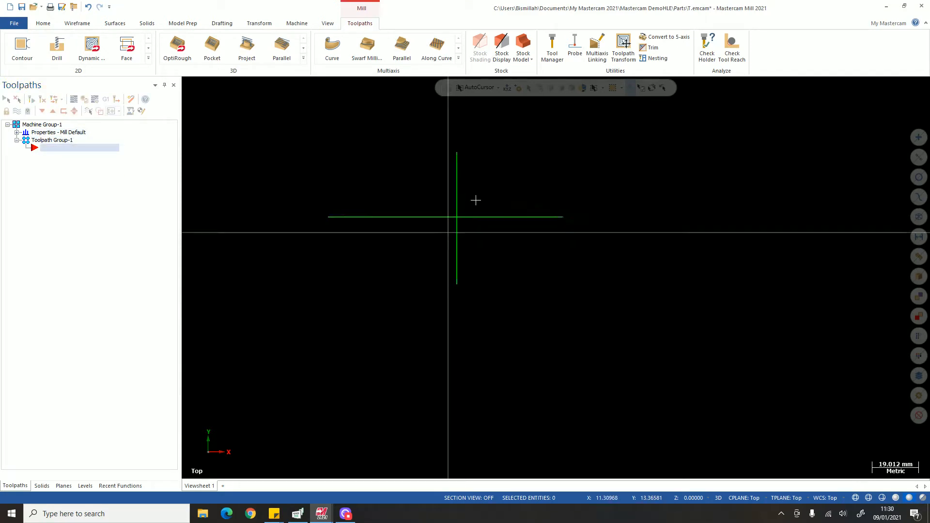
{"action": "scroll", "coordinate": [424, 187], "scroll_direction": "up", "scroll_amount": 2}
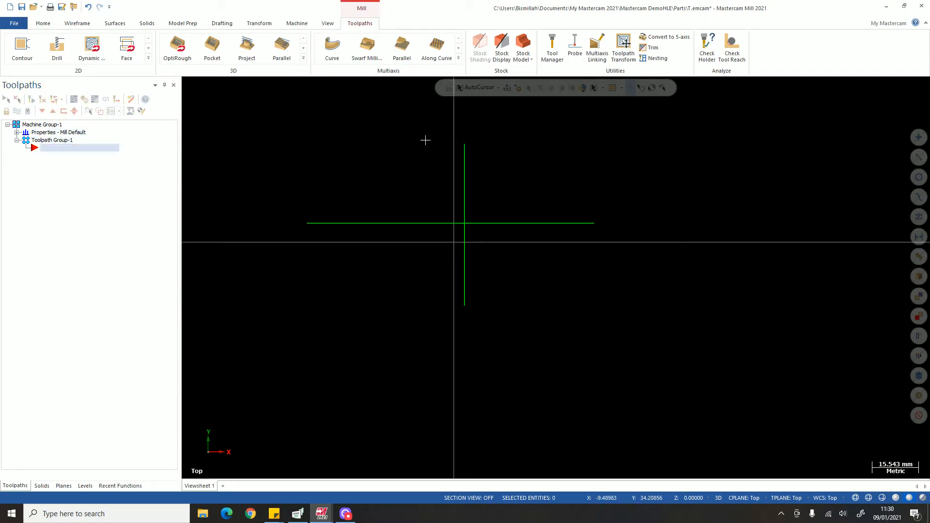